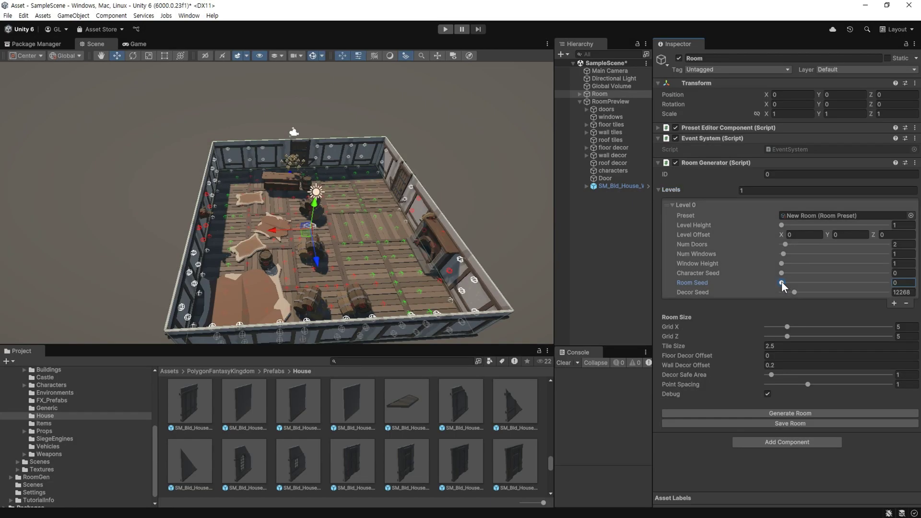
- Reroll the Room Seed twice and orbit the view to see the regenerated room
{"action": "left_click_drag", "start_coordinate": [782, 281], "coordinate": [833, 283]}
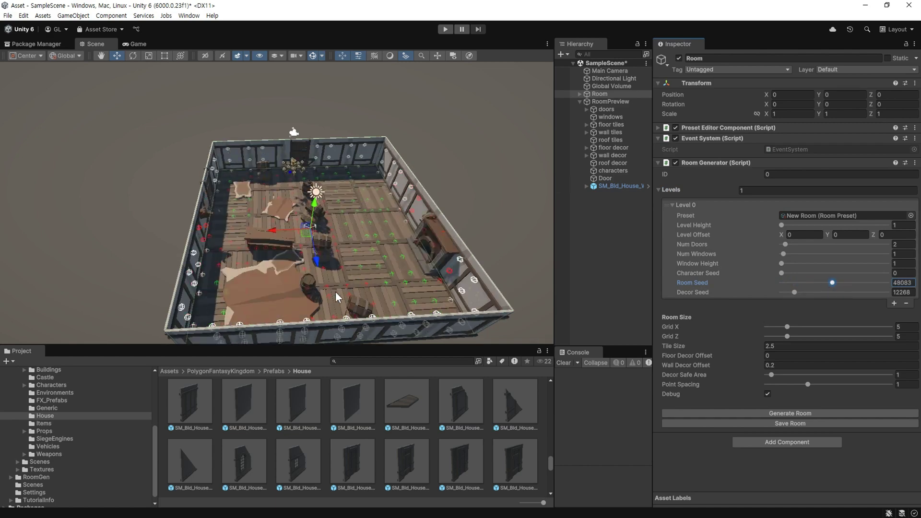
{"action": "scroll", "coordinate": [335, 292], "scroll_direction": "up", "scroll_amount": 5}
{"action": "scroll", "coordinate": [332, 278], "scroll_direction": "up", "scroll_amount": 3}
{"action": "left_click_drag", "start_coordinate": [333, 277], "coordinate": [355, 271], "text": "alt"}
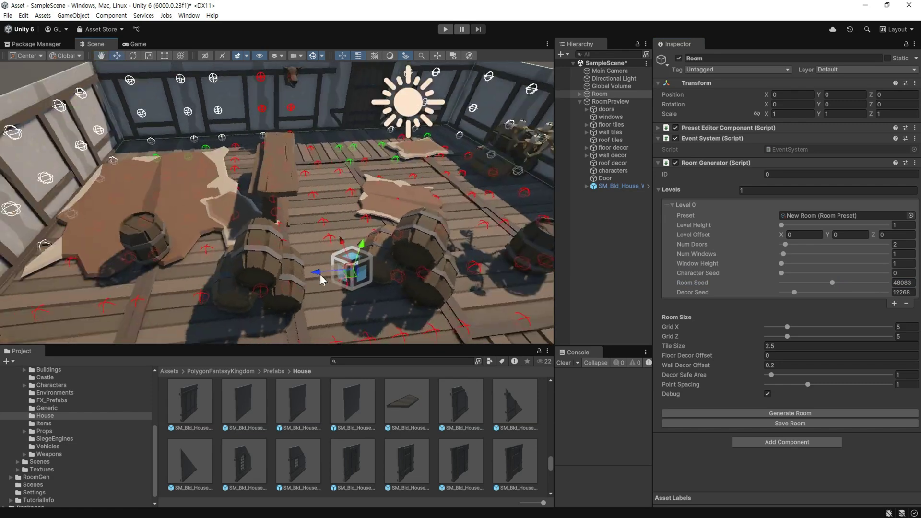
{"action": "scroll", "coordinate": [357, 270], "scroll_direction": "down", "scroll_amount": 3}
{"action": "scroll", "coordinate": [363, 269], "scroll_direction": "up", "scroll_amount": 3}
{"action": "scroll", "coordinate": [363, 271], "scroll_direction": "down", "scroll_amount": 5}
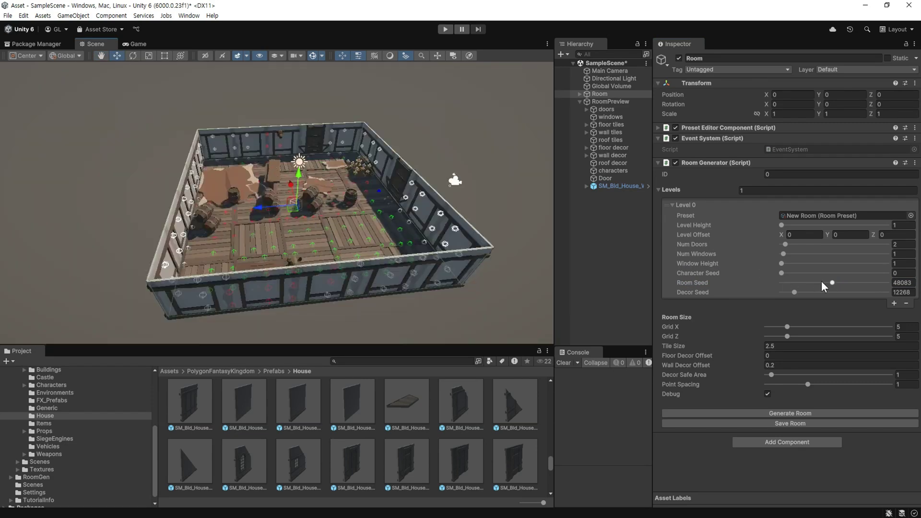
{"action": "left_click_drag", "start_coordinate": [821, 283], "coordinate": [810, 283]}
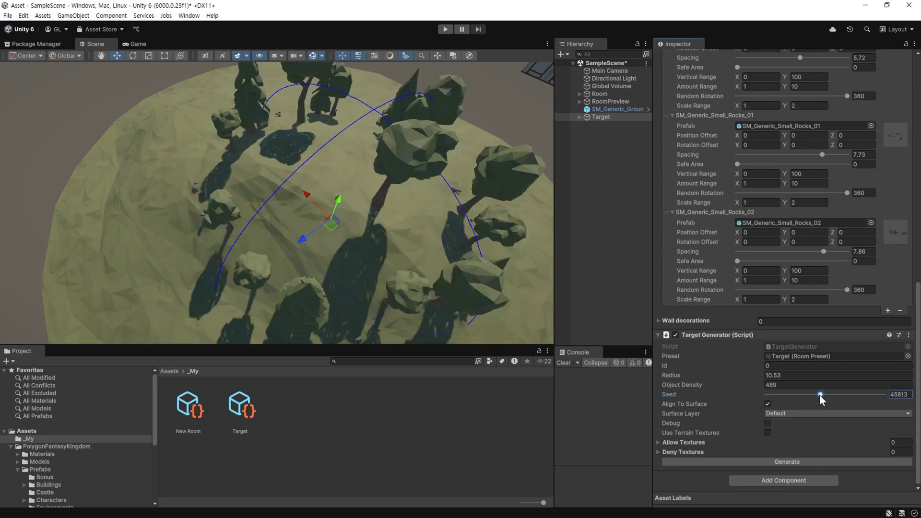
- Change the scatter Seed for a new tree and rock layout, then reroll the Decor Seed
{"action": "left_click_drag", "start_coordinate": [820, 395], "coordinate": [814, 395]}
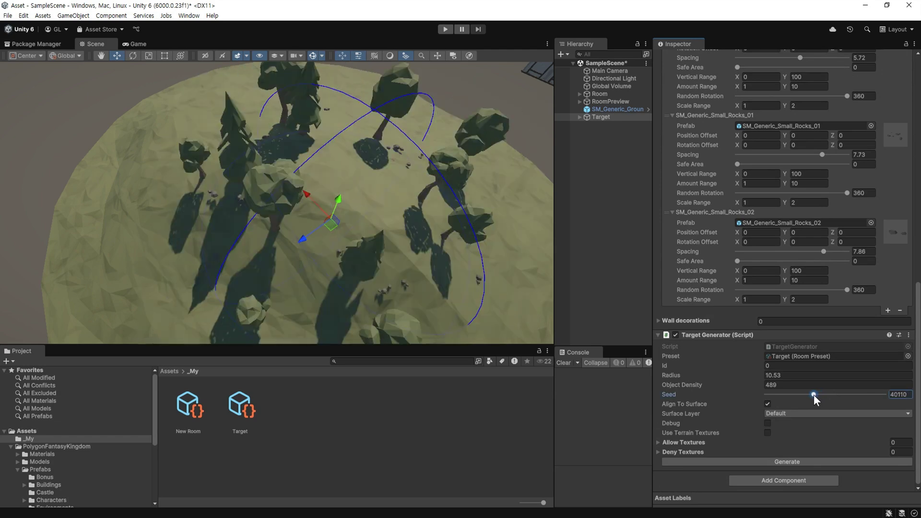
{"action": "left_click_drag", "start_coordinate": [814, 394], "coordinate": [811, 394]}
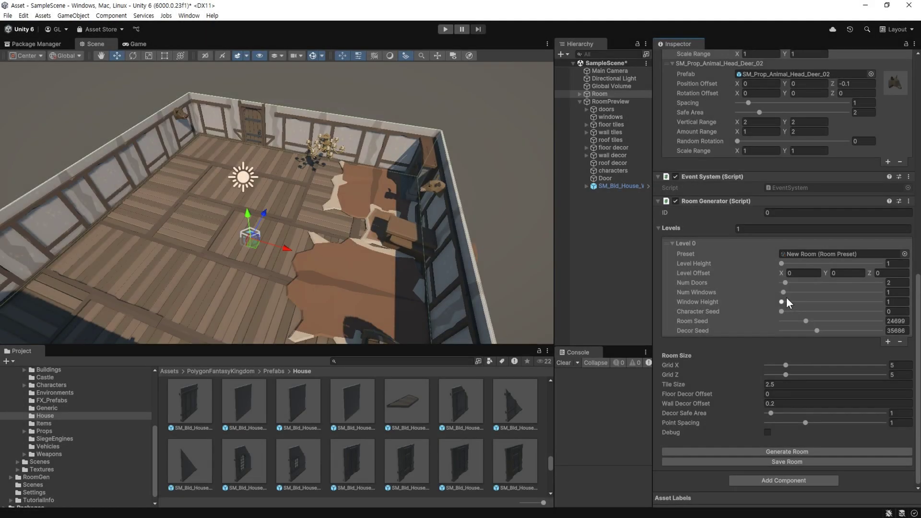
{"action": "left_click_drag", "start_coordinate": [809, 330], "coordinate": [818, 330]}
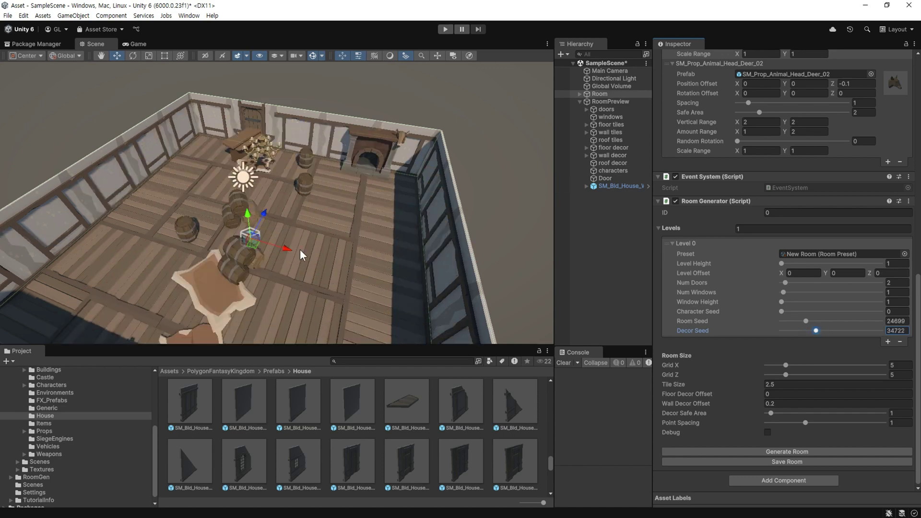
{"action": "scroll", "coordinate": [336, 230], "scroll_direction": "up", "scroll_amount": 3}
{"action": "middle_click_drag", "start_coordinate": [335, 230], "coordinate": [361, 250]}
{"action": "scroll", "coordinate": [361, 250], "scroll_direction": "down", "scroll_amount": 3}
{"action": "mouse_move", "coordinate": [361, 250]}
{"action": "left_mouse_down", "text": "alt"}
{"action": "mouse_move", "coordinate": [436, 241]}
{"action": "mouse_move", "coordinate": [518, 250]}
{"action": "left_mouse_up", "text": "alt"}
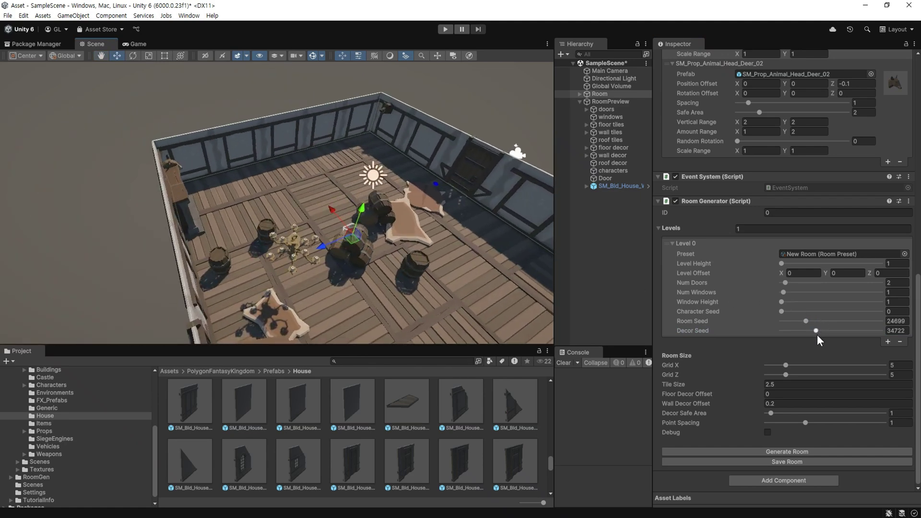
{"action": "left_click_drag", "start_coordinate": [817, 331], "coordinate": [807, 331]}
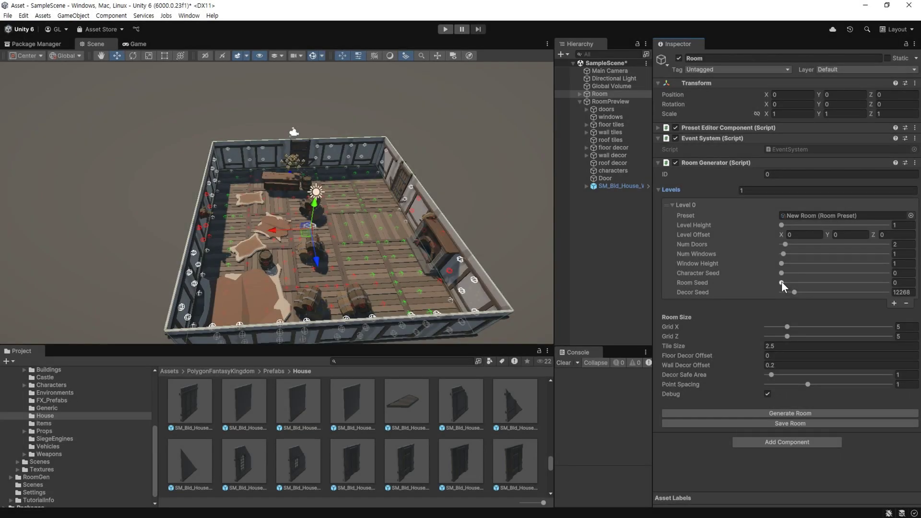
- Set the Room Seed to 48083 to regenerate the room's floor layout and decor
{"action": "mouse_move", "coordinate": [782, 281]}
{"action": "left_mouse_down"}
{"action": "mouse_move", "coordinate": [847, 283]}
{"action": "mouse_move", "coordinate": [833, 283]}
{"action": "left_mouse_up"}
- Frame the room, reroll the Room Seed, and set the Target Generator Seed to 38073
{"action": "right_click_drag", "start_coordinate": [144, 202], "coordinate": [154, 201]}
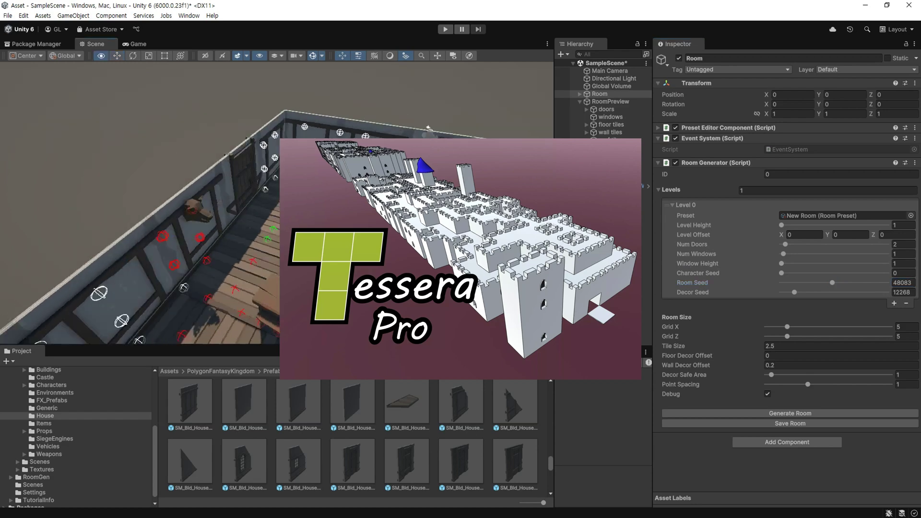
{"action": "key", "text": "f"}
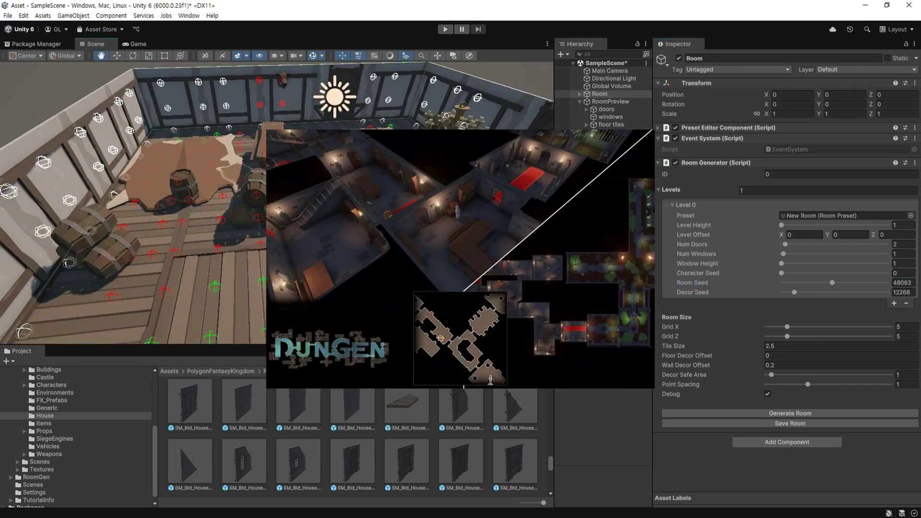
{"action": "left_click", "coordinate": [811, 283]}
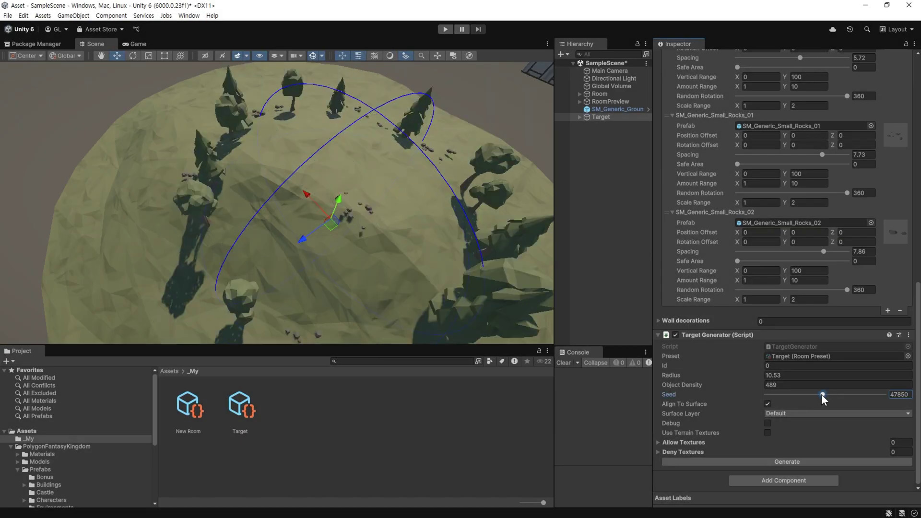
{"action": "left_click_drag", "start_coordinate": [821, 393], "coordinate": [811, 394]}
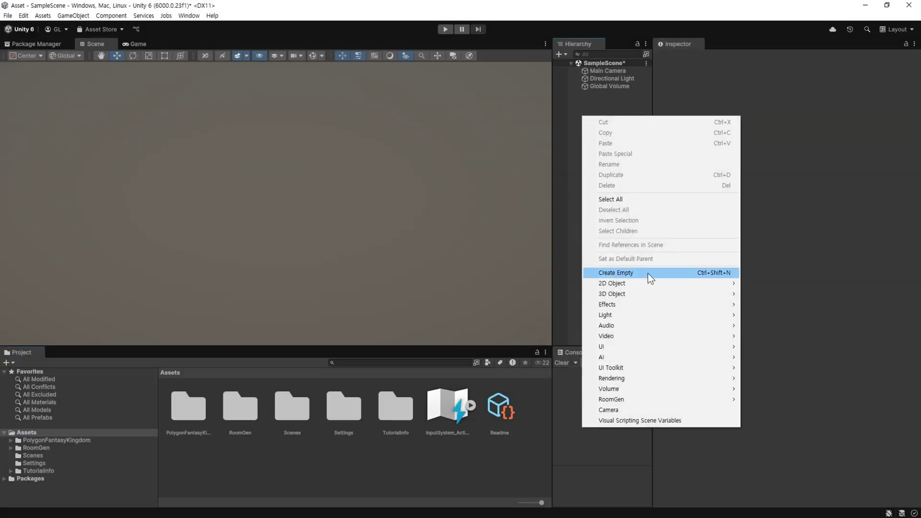
- Rename the empty object to Room and add the Room Generator component to it
{"action": "left_click", "coordinate": [648, 273]}
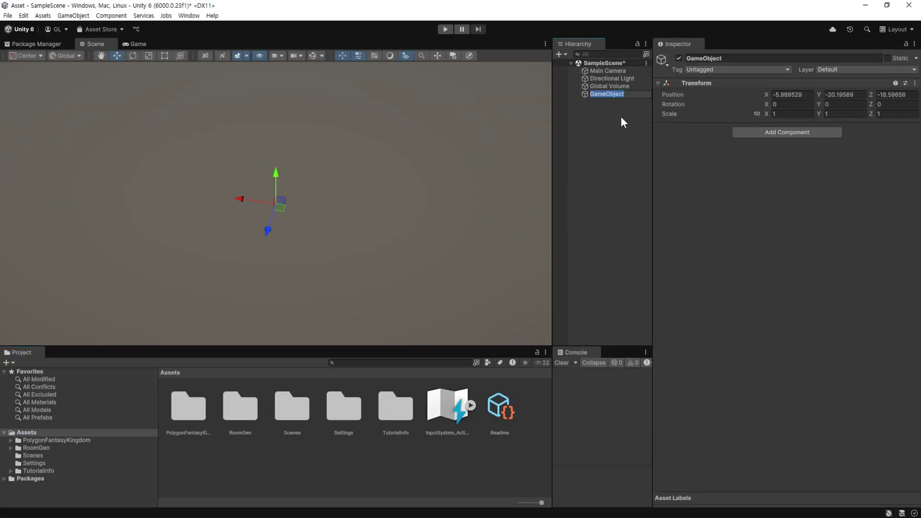
{"action": "type", "text": "Room"}
{"action": "key", "text": "Return"}
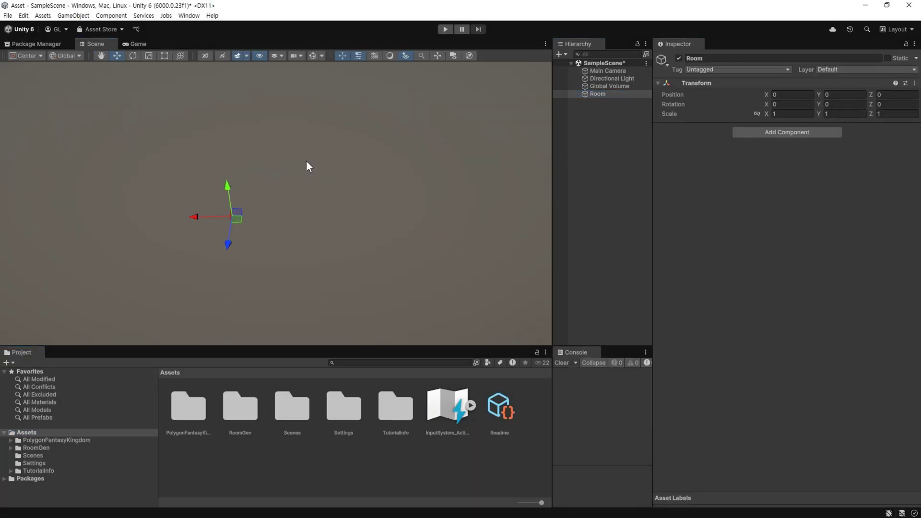
{"action": "left_click", "coordinate": [764, 135]}
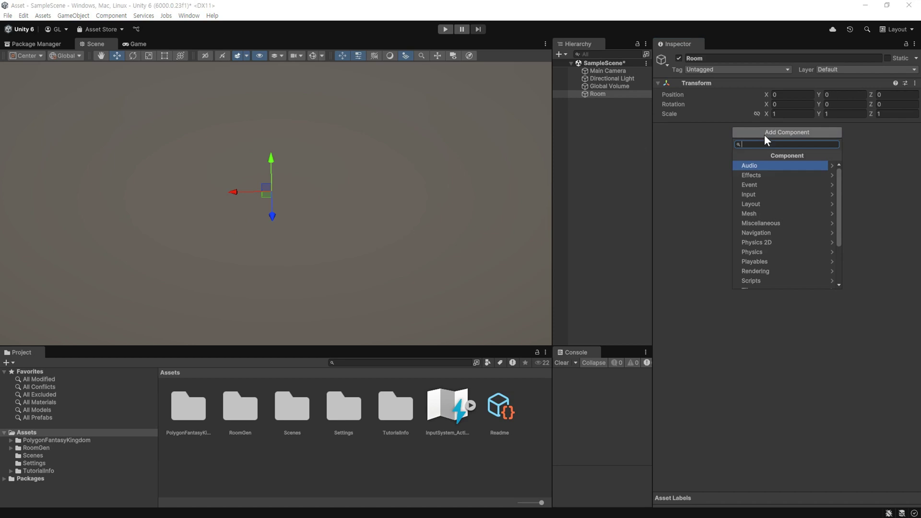
{"action": "type", "text": "room"}
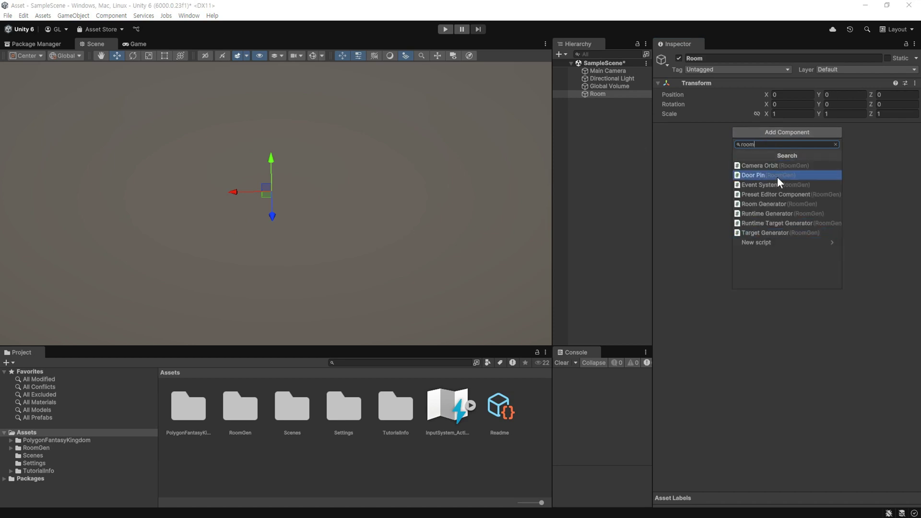
{"action": "left_click", "coordinate": [805, 204]}
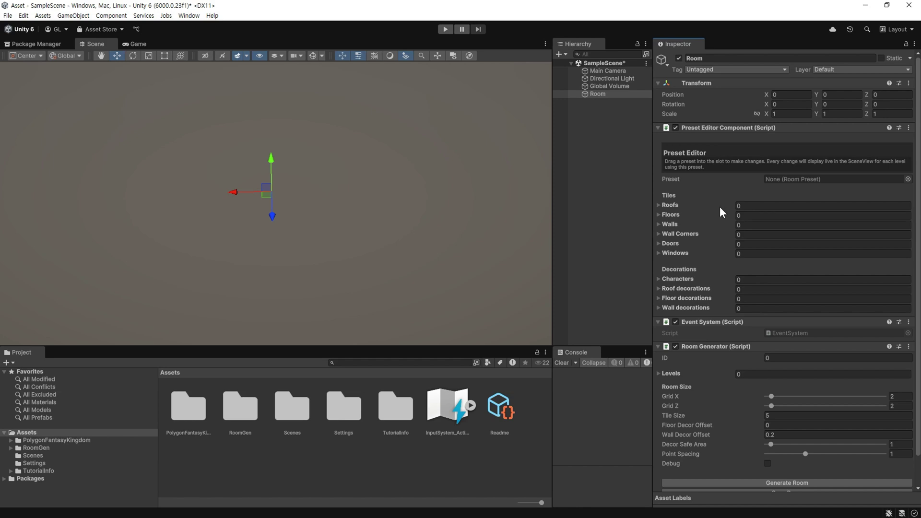
{"action": "scroll", "coordinate": [721, 299], "scroll_direction": "down", "scroll_amount": 2}
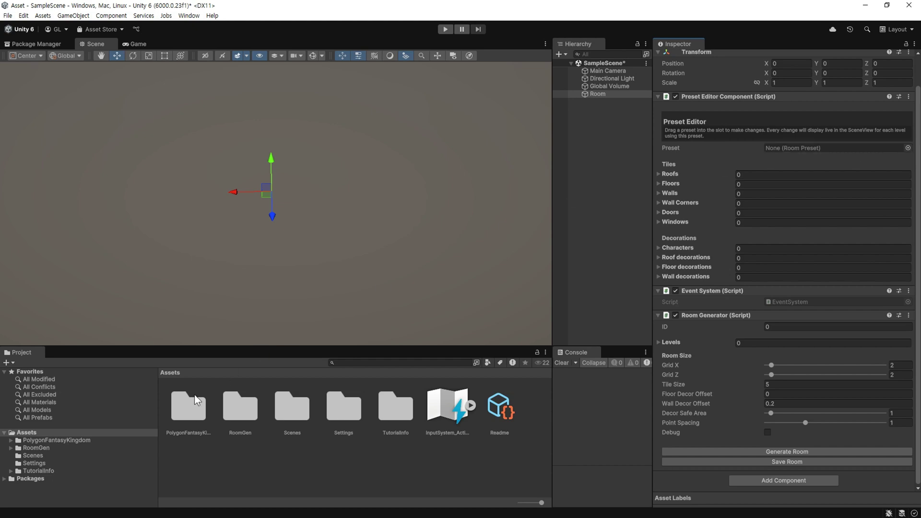
- Create a folder named _My in Assets
{"action": "right_click", "coordinate": [224, 456]}
{"action": "mouse_move", "coordinate": [249, 191]}
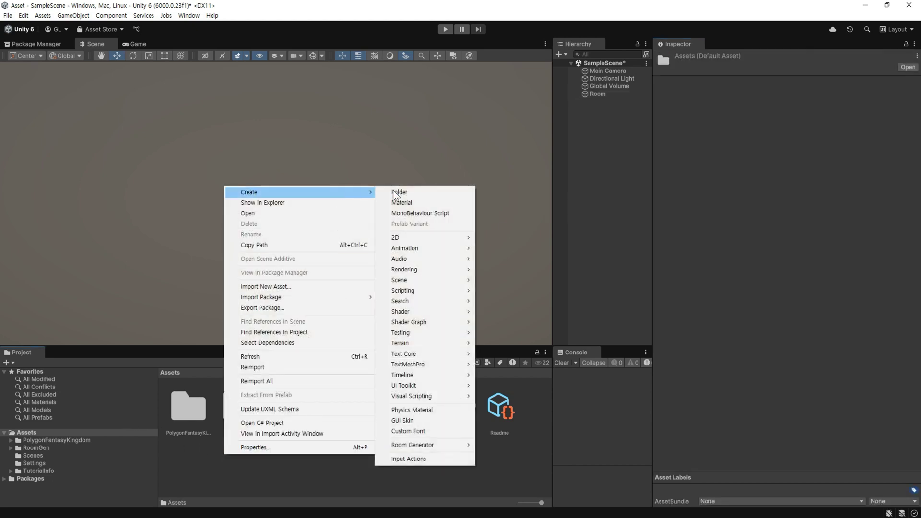
{"action": "left_click", "coordinate": [413, 192]}
{"action": "type", "text": "_My"}
{"action": "key", "text": "Return"}
{"action": "key", "text": "Return"}
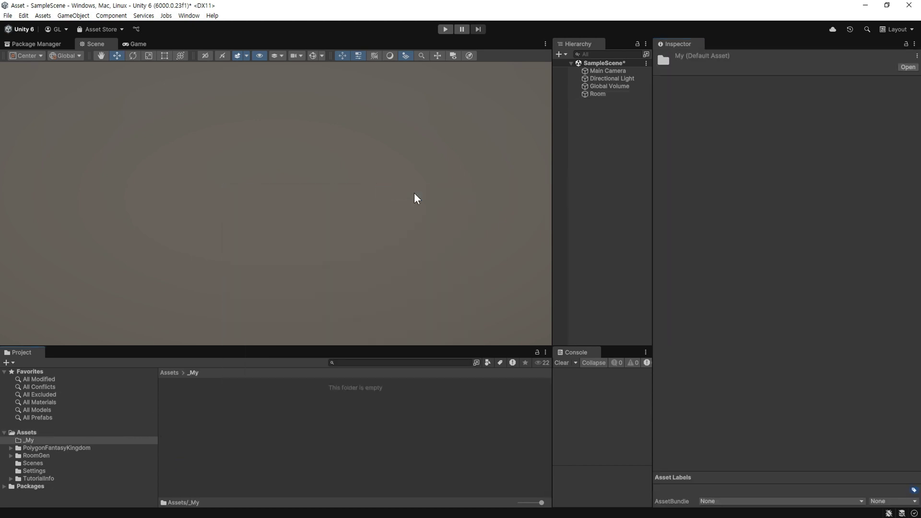
- Create a Room Preset asset inside _My and name it New Room
{"action": "right_click", "coordinate": [248, 400]}
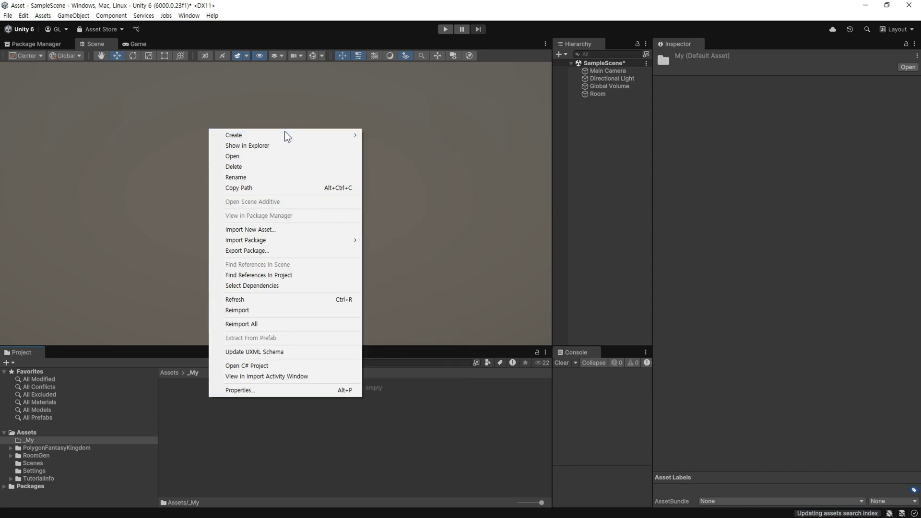
{"action": "mouse_move", "coordinate": [288, 138]}
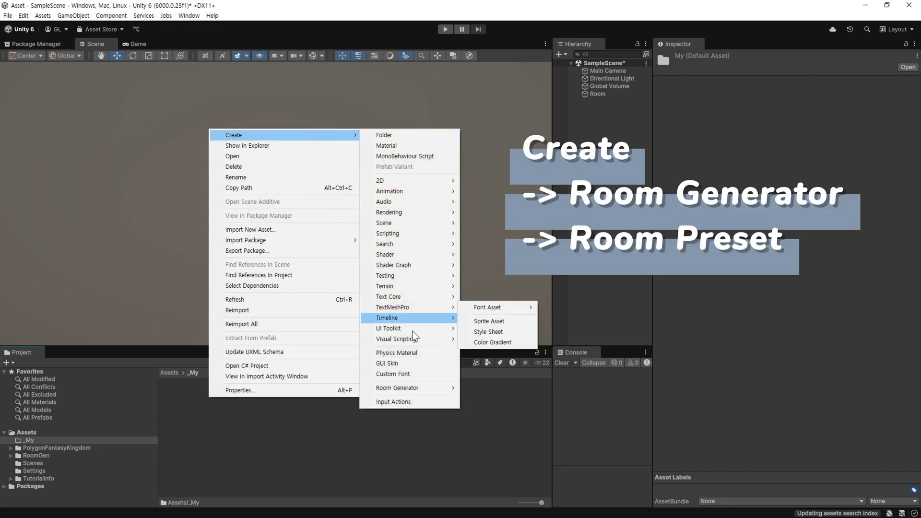
{"action": "mouse_move", "coordinate": [428, 389]}
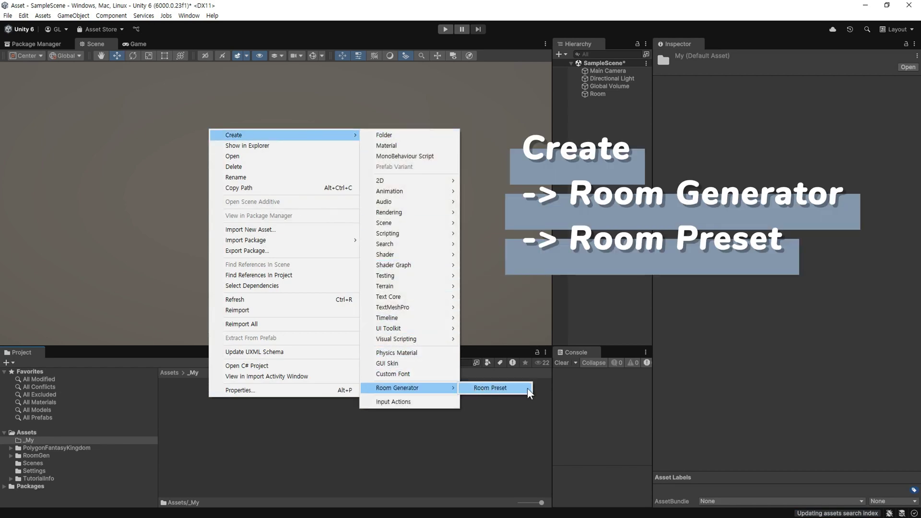
{"action": "left_click", "coordinate": [511, 389]}
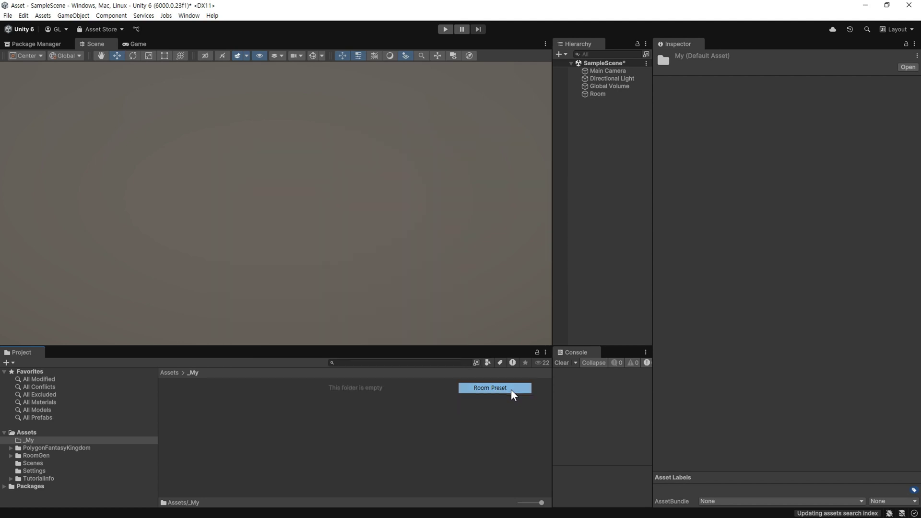
{"action": "type", "text": "Room Preset"}
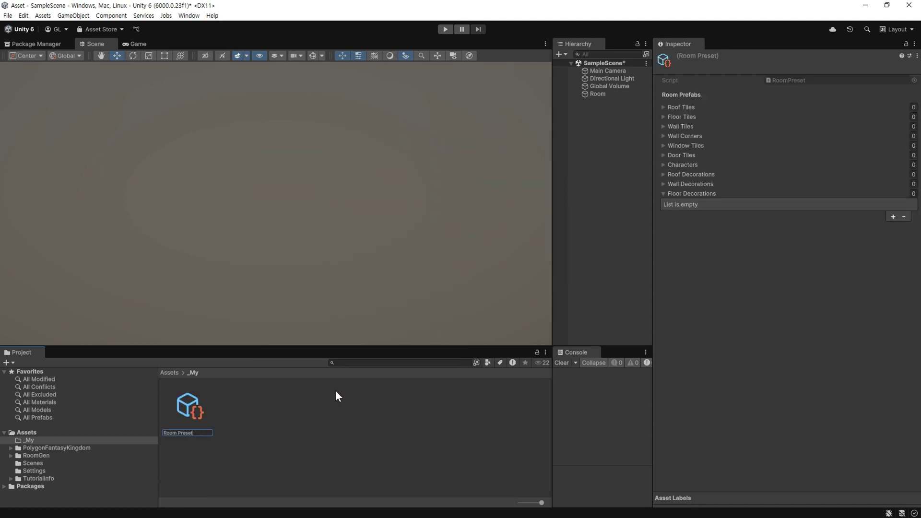
{"action": "key", "text": "ctrl+shift+Right"}
{"action": "key", "text": "BackSpace"}
{"action": "key", "text": "Home"}
{"action": "type", "text": "New"}
{"action": "key", "text": "Return"}
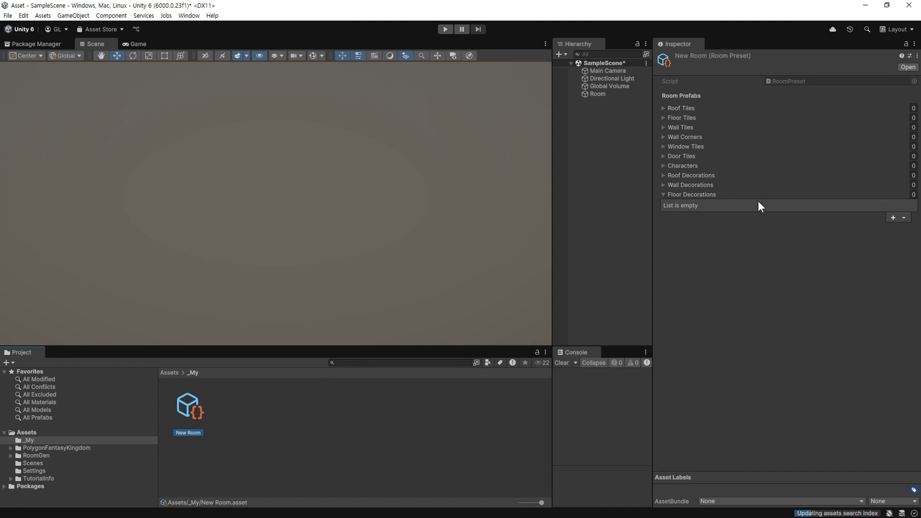
- Check the preset's empty decoration and character lists, then select the Room object
{"action": "left_click", "coordinate": [664, 193]}
{"action": "left_click", "coordinate": [663, 185]}
{"action": "left_click", "coordinate": [663, 184]}
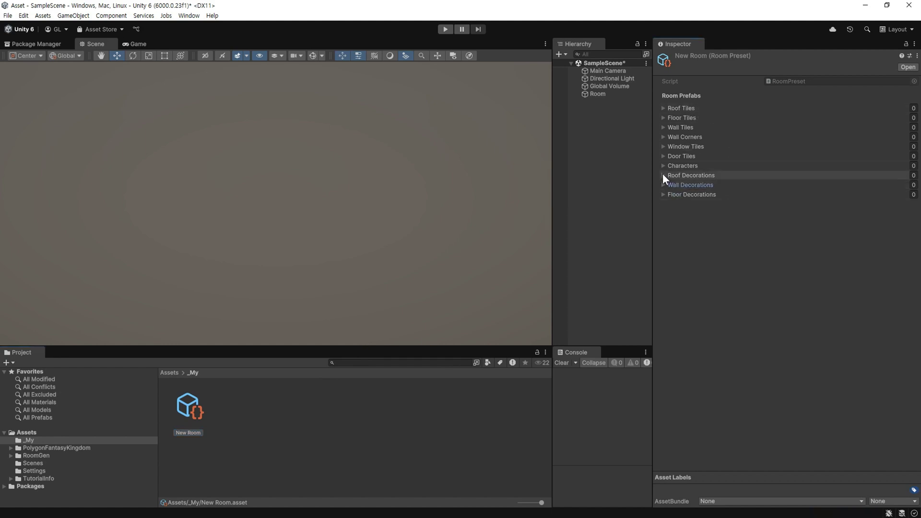
{"action": "left_click", "coordinate": [663, 174]}
{"action": "left_click", "coordinate": [663, 174]}
{"action": "left_click", "coordinate": [662, 165]}
{"action": "left_click", "coordinate": [663, 166]}
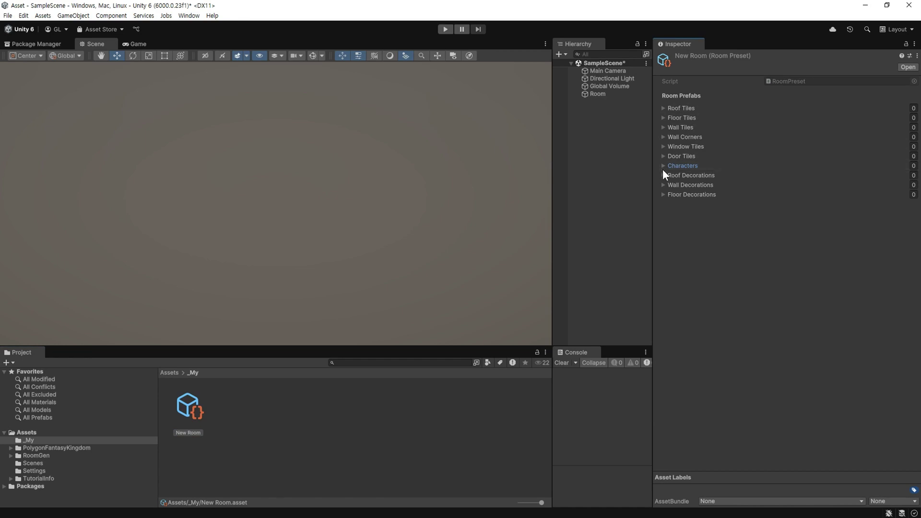
{"action": "left_click", "coordinate": [596, 94]}
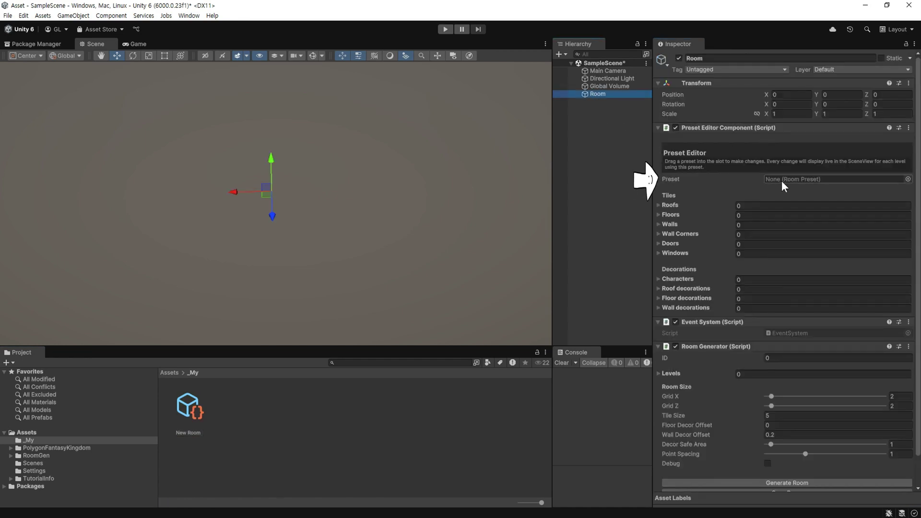
- Assign the New Room preset asset to the Preset field of Room's Preset Editor Component
{"action": "left_click", "coordinate": [187, 412]}
{"action": "left_click_drag", "start_coordinate": [187, 412], "coordinate": [791, 180]}
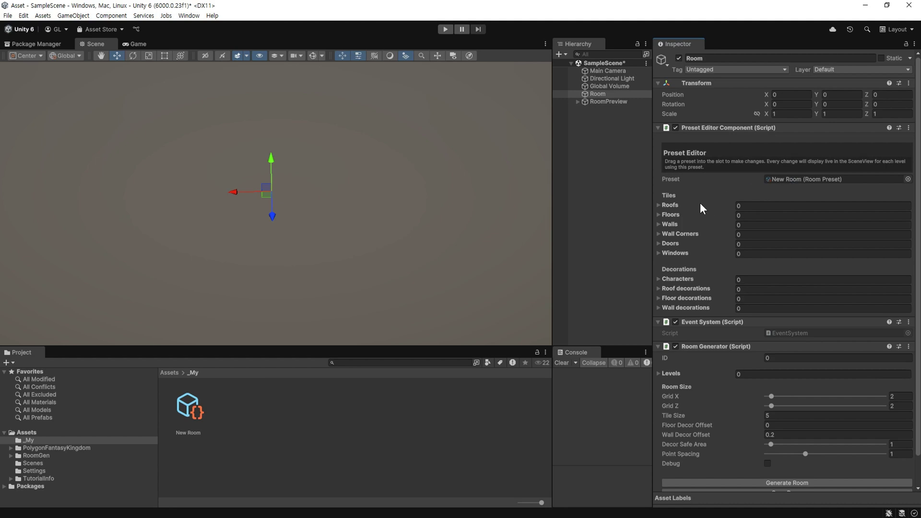
{"action": "scroll", "coordinate": [709, 200], "scroll_direction": "down", "scroll_amount": 1}
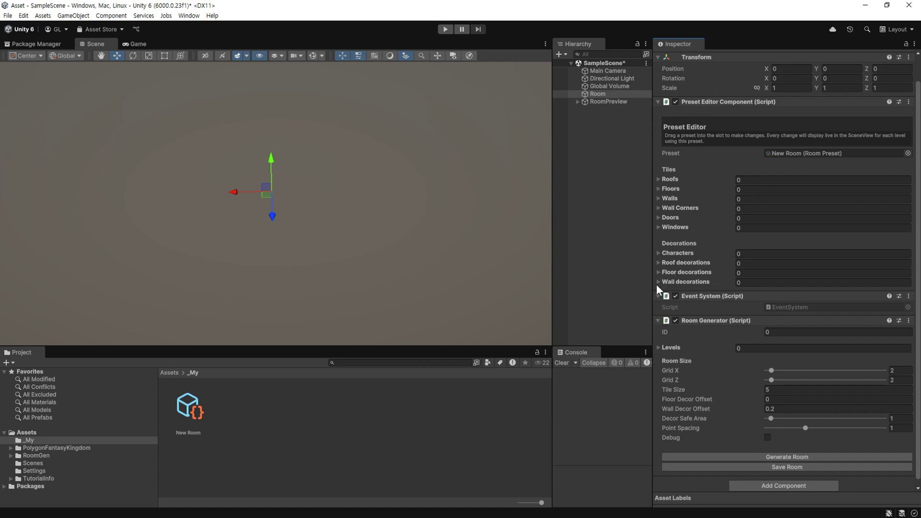
- Expand the Floors list and browse to the PolygonFantasyKingdom Prefabs/House folder
{"action": "left_click", "coordinate": [658, 189]}
{"action": "left_click", "coordinate": [57, 447]}
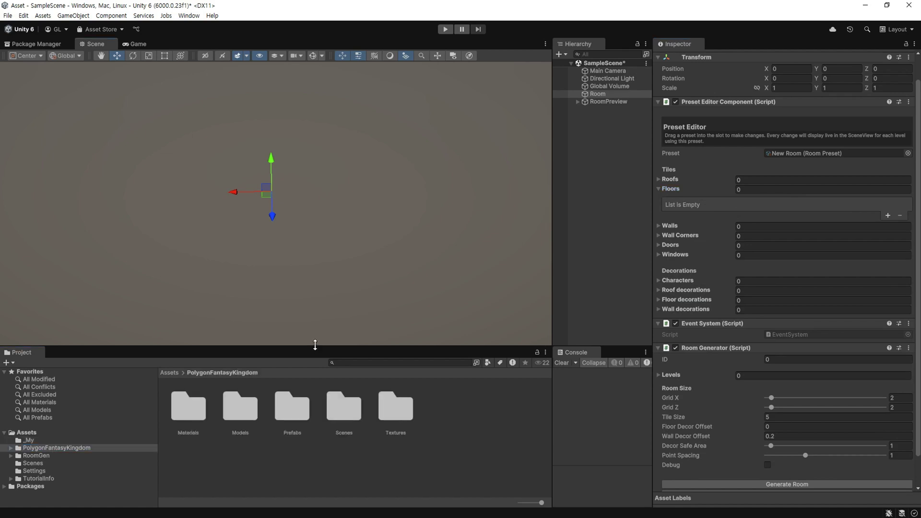
{"action": "left_click_drag", "start_coordinate": [316, 344], "coordinate": [316, 180]}
{"action": "left_click", "coordinate": [10, 282]}
{"action": "left_click", "coordinate": [17, 304]}
{"action": "left_click", "coordinate": [45, 366]}
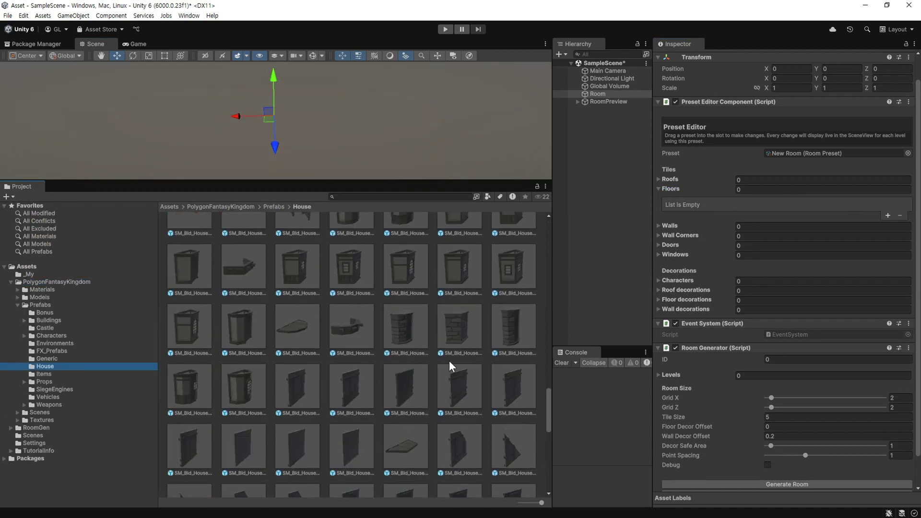
{"action": "scroll", "coordinate": [383, 336], "scroll_direction": "up", "scroll_amount": 5}
- Test-place the three wooden floor prefabs in the scene, then delete them
{"action": "left_click", "coordinate": [514, 326]}
{"action": "left_click", "coordinate": [196, 397]}
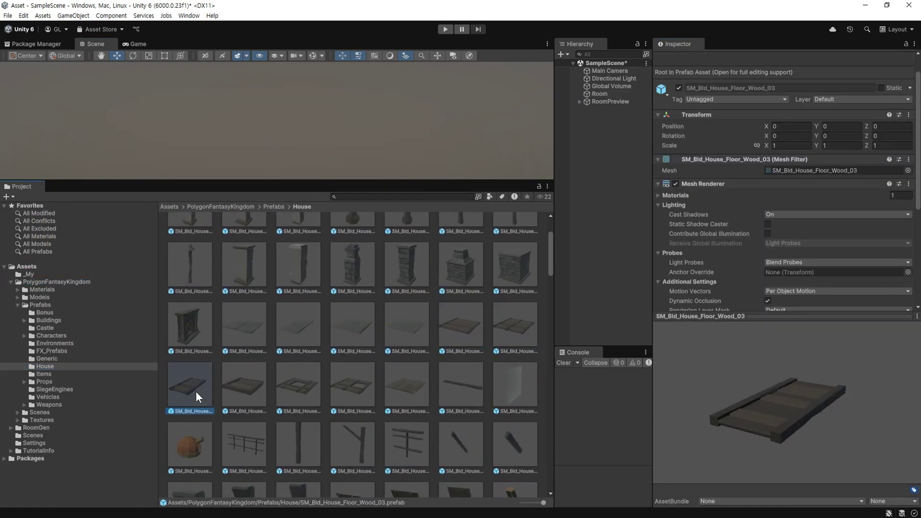
{"action": "left_click", "coordinate": [417, 390], "text": "ctrl"}
{"action": "mouse_move", "coordinate": [416, 389]}
{"action": "left_mouse_down"}
{"action": "mouse_move", "coordinate": [370, 177]}
{"action": "mouse_move", "coordinate": [338, 203]}
{"action": "left_mouse_up"}
{"action": "left_click", "coordinate": [310, 158]}
{"action": "left_click_drag", "start_coordinate": [256, 113], "coordinate": [210, 114]}
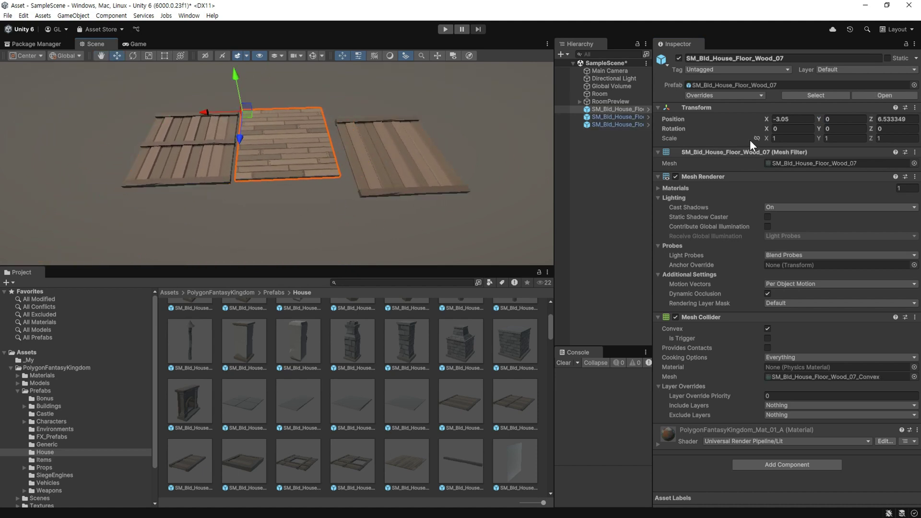
{"action": "left_click", "coordinate": [617, 125], "text": "shift"}
{"action": "key", "text": "Delete"}
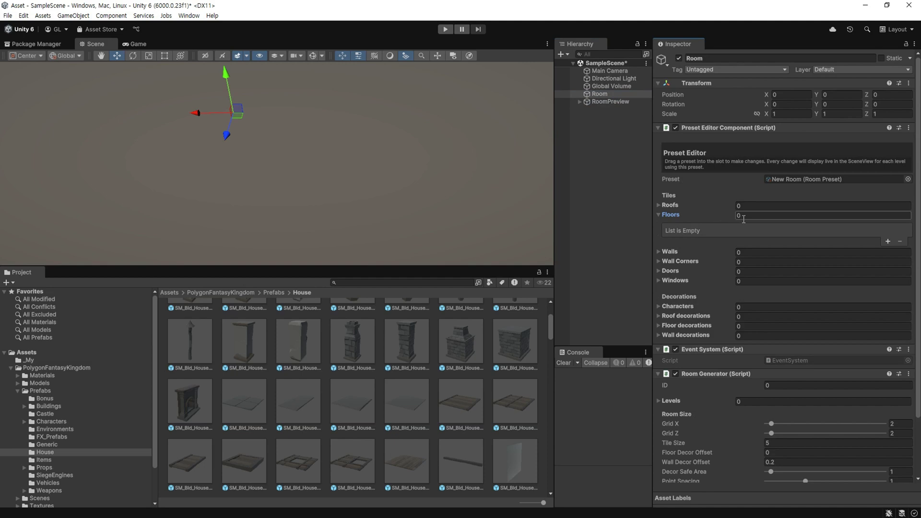
- Add Floors entries starting with SM_Bld_House_Floor_Wood_01, keeping surface alignment off
{"action": "left_click", "coordinate": [888, 241]}
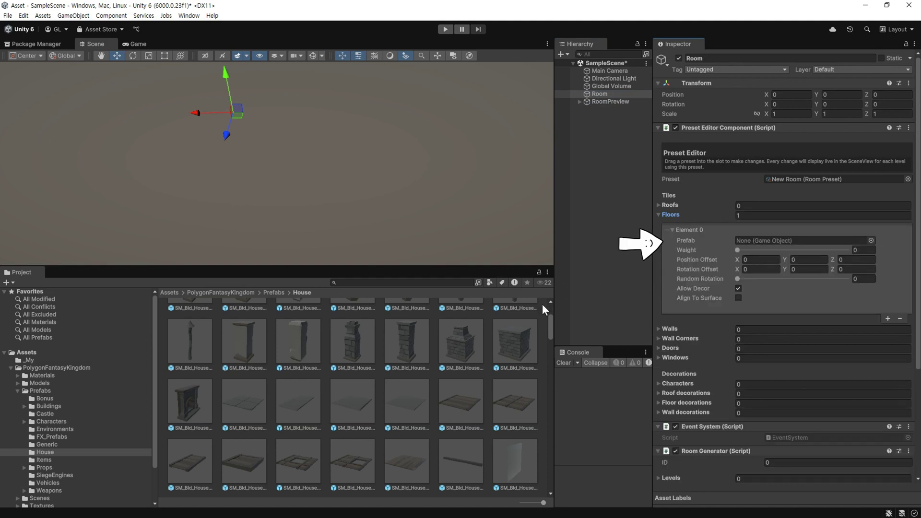
{"action": "left_click_drag", "start_coordinate": [461, 402], "coordinate": [786, 240]}
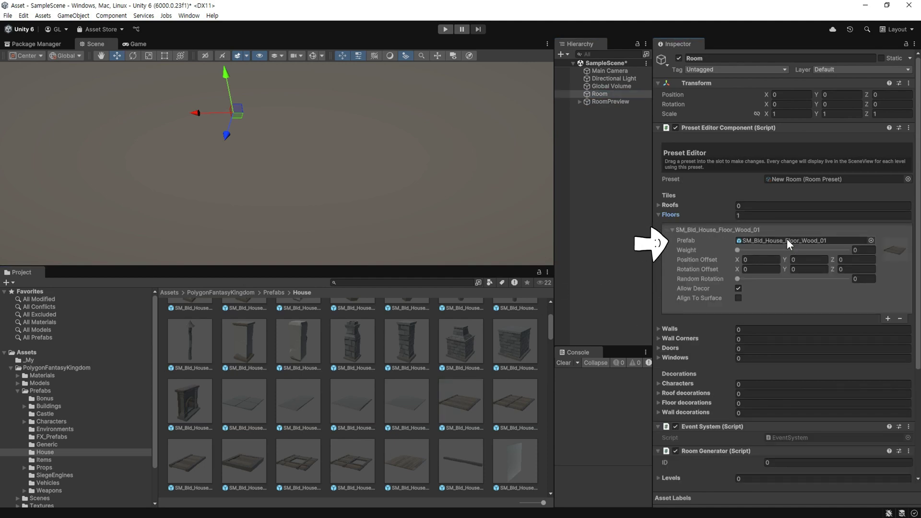
{"action": "left_click", "coordinate": [887, 277]}
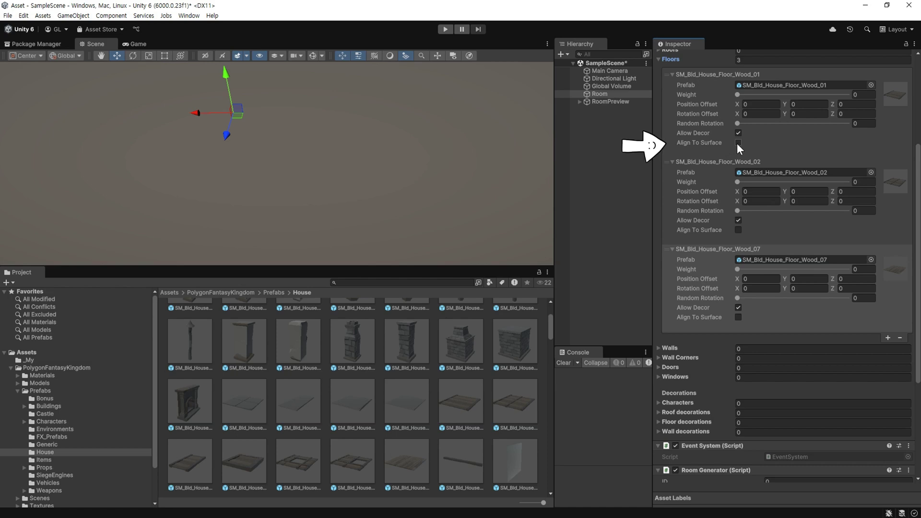
{"action": "left_click", "coordinate": [747, 153]}
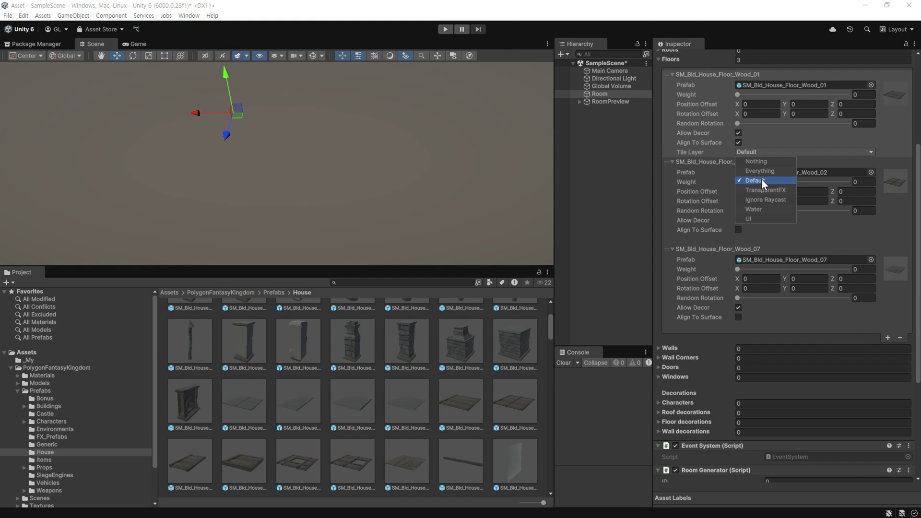
{"action": "left_click", "coordinate": [738, 143]}
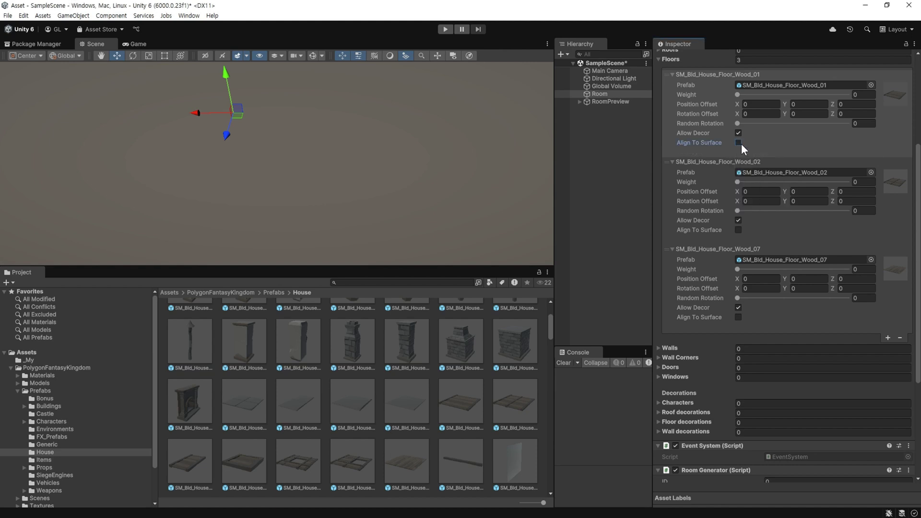
{"action": "scroll", "coordinate": [742, 163], "scroll_direction": "up", "scroll_amount": 1}
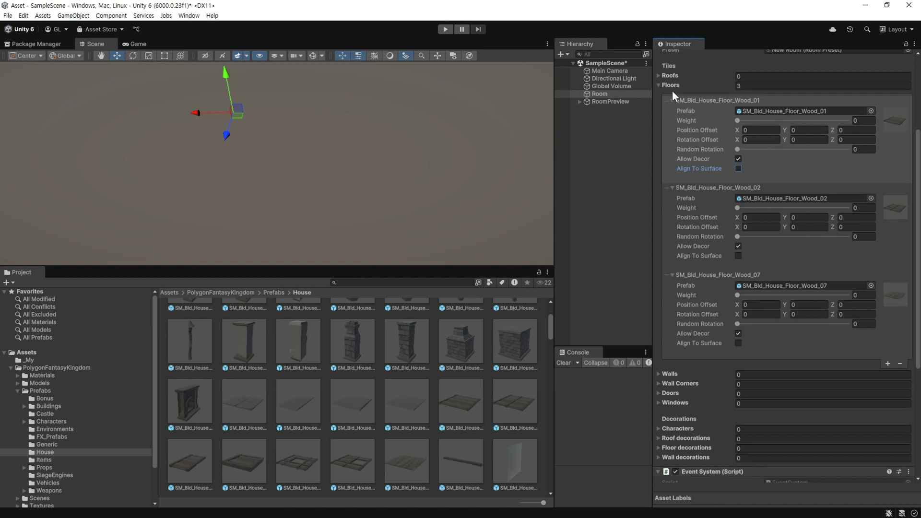
- Set Random Rotation to 3 for Floor_Wood_01, 02 and 07
{"action": "left_click", "coordinate": [737, 148]}
{"action": "left_click_drag", "start_coordinate": [738, 149], "coordinate": [848, 149]}
{"action": "left_click_drag", "start_coordinate": [741, 237], "coordinate": [846, 236]}
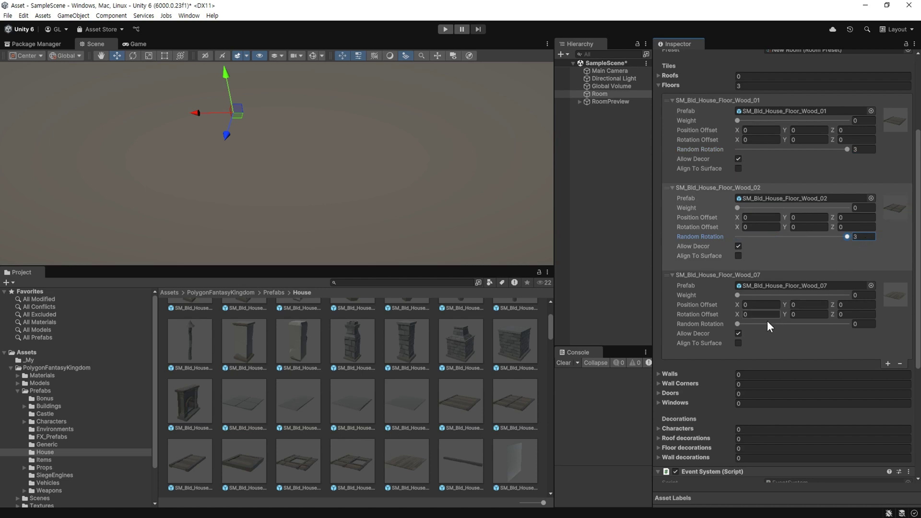
{"action": "left_click_drag", "start_coordinate": [738, 323], "coordinate": [870, 325]}
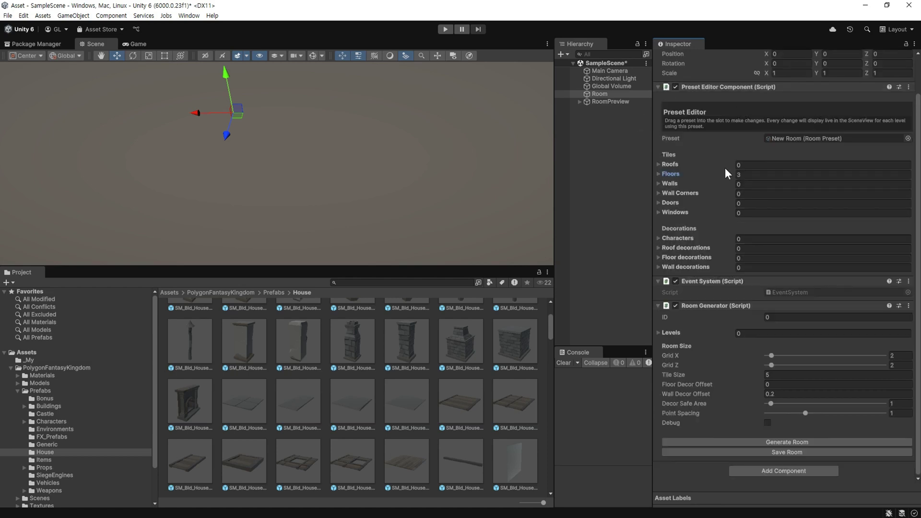
- Add six SM_Bld_House_Wall prefabs, starting with Wall_01, as entries in the Walls list
{"action": "left_click", "coordinate": [695, 180]}
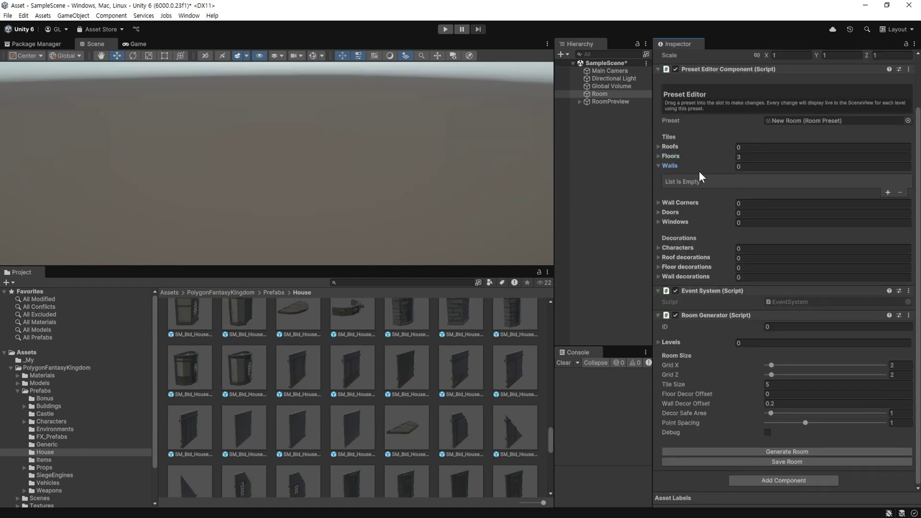
{"action": "left_click", "coordinate": [887, 192]}
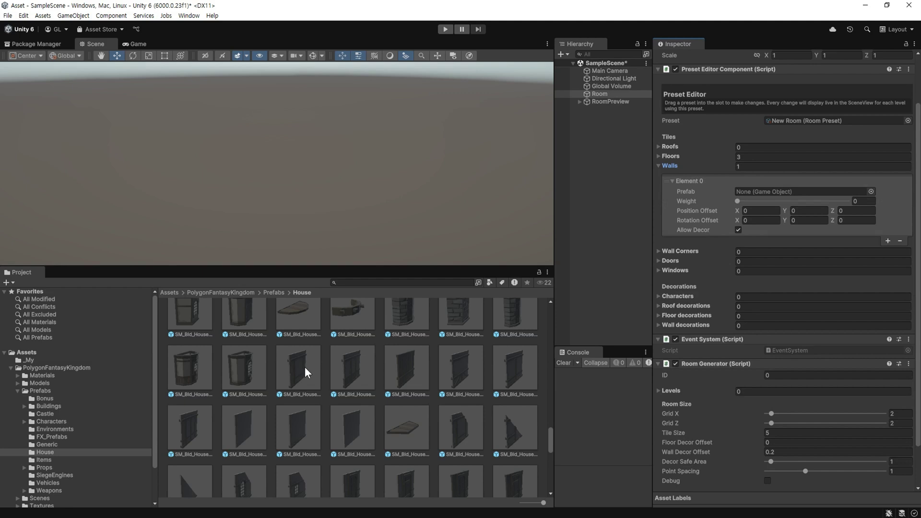
{"action": "left_click_drag", "start_coordinate": [304, 366], "coordinate": [801, 191]}
{"action": "left_click", "coordinate": [887, 241]}
{"action": "left_click_drag", "start_coordinate": [353, 367], "coordinate": [801, 198]}
{"action": "left_click", "coordinate": [887, 247]}
{"action": "left_click_drag", "start_coordinate": [422, 379], "coordinate": [776, 262]}
{"action": "scroll", "coordinate": [776, 262], "scroll_direction": "down", "scroll_amount": 5}
{"action": "left_click", "coordinate": [888, 203]}
{"action": "left_click_drag", "start_coordinate": [499, 376], "coordinate": [776, 214]}
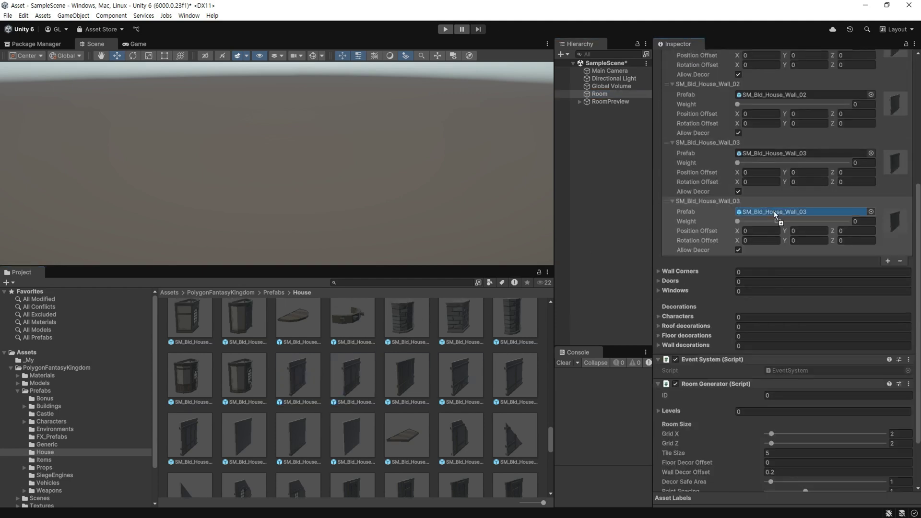
{"action": "left_click", "coordinate": [887, 261]}
{"action": "left_click_drag", "start_coordinate": [512, 382], "coordinate": [797, 271]}
{"action": "scroll", "coordinate": [796, 270], "scroll_direction": "down", "scroll_amount": 2}
{"action": "left_click", "coordinate": [887, 249]}
{"action": "left_click_drag", "start_coordinate": [189, 435], "coordinate": [795, 239]}
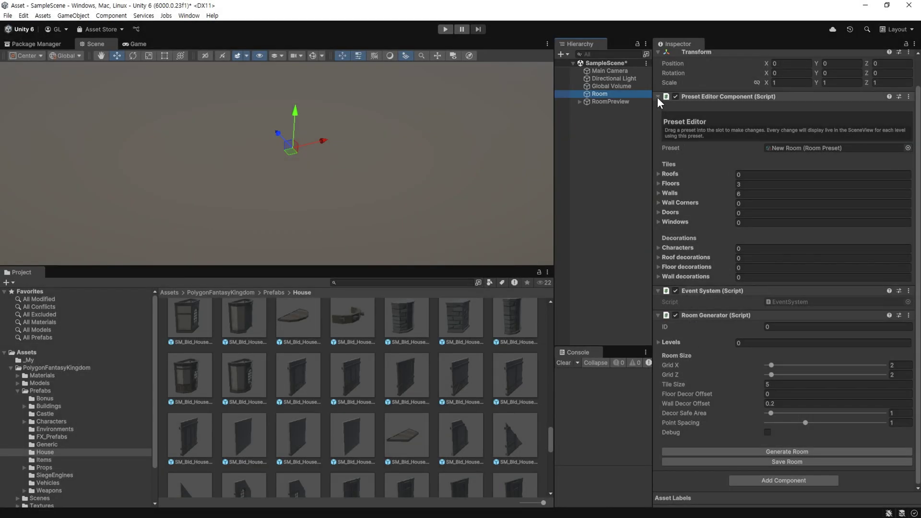
- Add a Level 0 entry to the Levels list using the New Room preset
{"action": "left_click", "coordinate": [658, 97]}
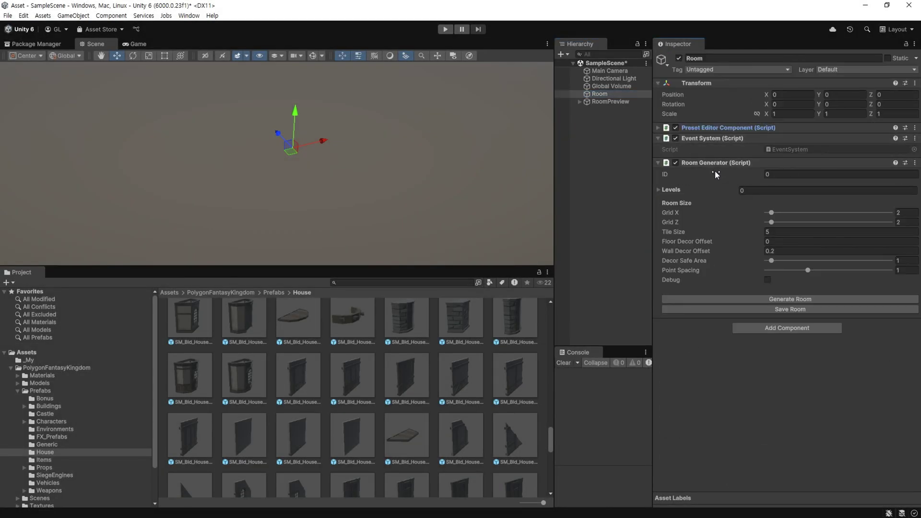
{"action": "left_click", "coordinate": [658, 190]}
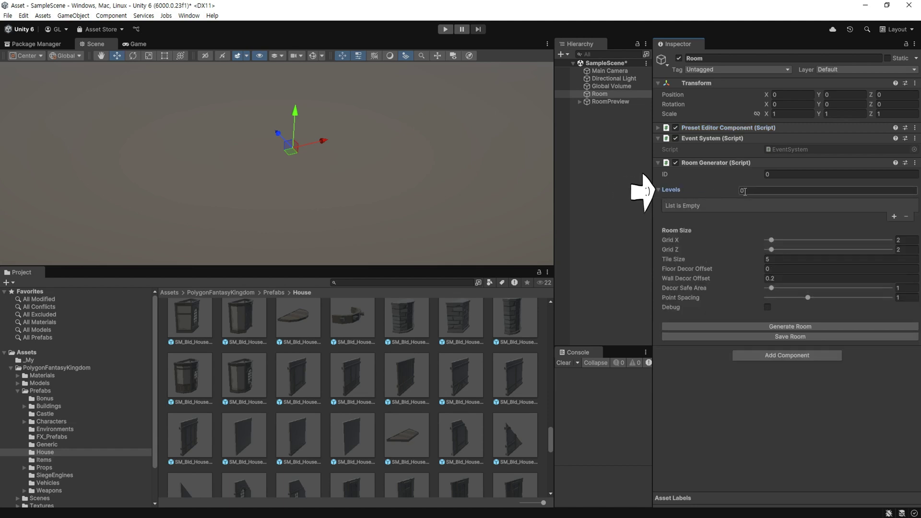
{"action": "left_click", "coordinate": [894, 217]}
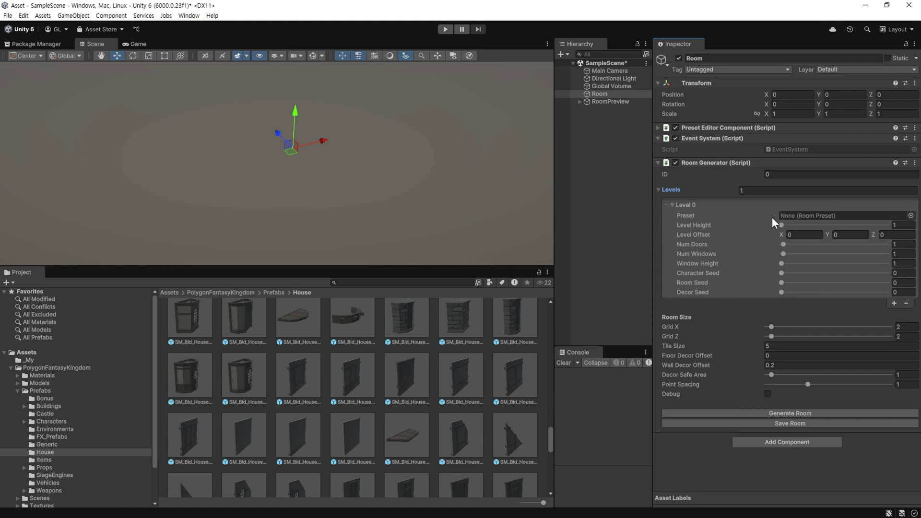
{"action": "left_click", "coordinate": [32, 360]}
{"action": "left_click_drag", "start_coordinate": [206, 329], "coordinate": [815, 223]}
- Orbit, pan and zoom around the generated room of wooden floors and walls
{"action": "scroll", "coordinate": [249, 200], "scroll_direction": "up", "scroll_amount": 5}
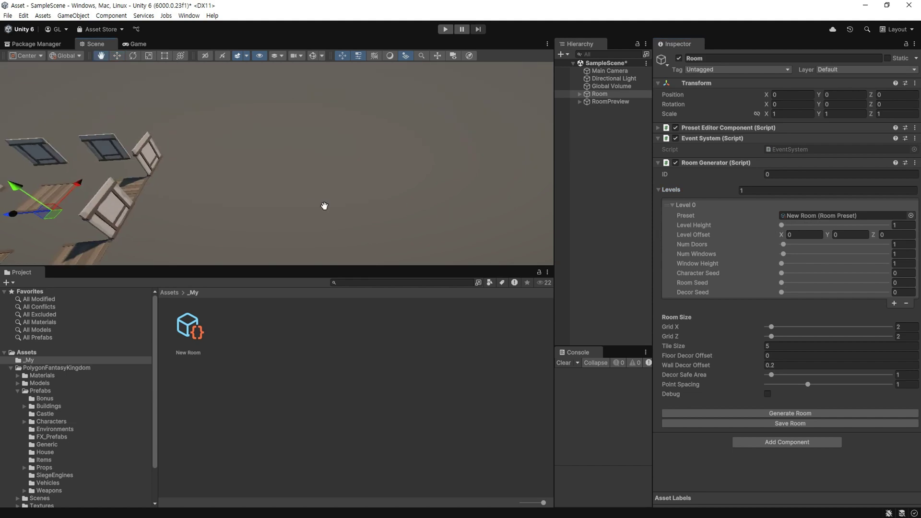
{"action": "left_click_drag", "start_coordinate": [249, 201], "coordinate": [393, 206], "text": "alt"}
{"action": "mouse_move", "coordinate": [393, 206]}
{"action": "middle_mouse_down"}
{"action": "mouse_move", "coordinate": [401, 205]}
{"action": "mouse_move", "coordinate": [356, 210]}
{"action": "middle_mouse_up"}
{"action": "scroll", "coordinate": [330, 221], "scroll_direction": "down", "scroll_amount": 3}
{"action": "scroll", "coordinate": [323, 220], "scroll_direction": "down", "scroll_amount": 2}
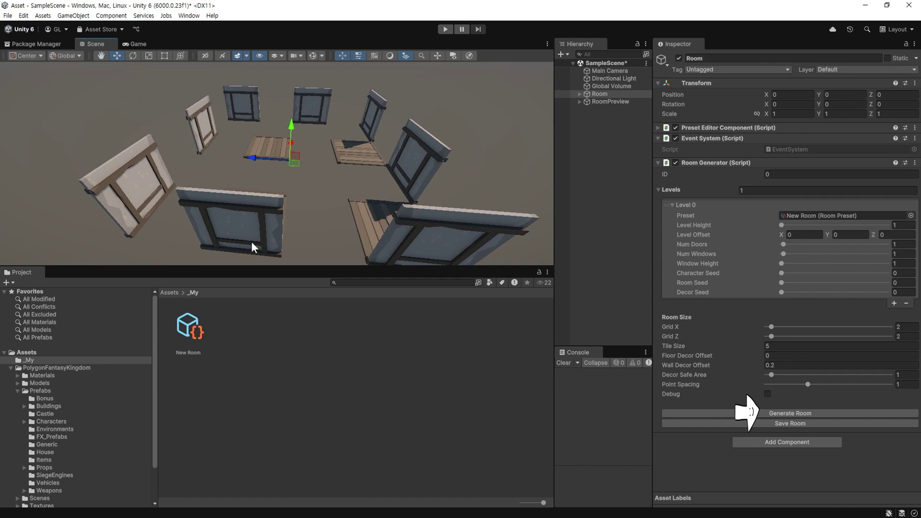
{"action": "left_click_drag", "start_coordinate": [178, 109], "coordinate": [382, 188], "text": "alt"}
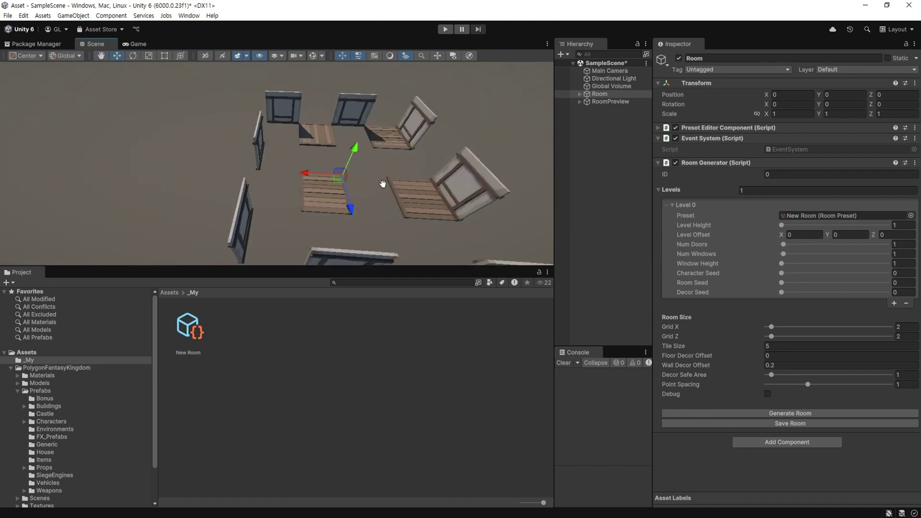
- Shrink the Room Generator's tile size to 2.5
{"action": "left_click", "coordinate": [658, 190]}
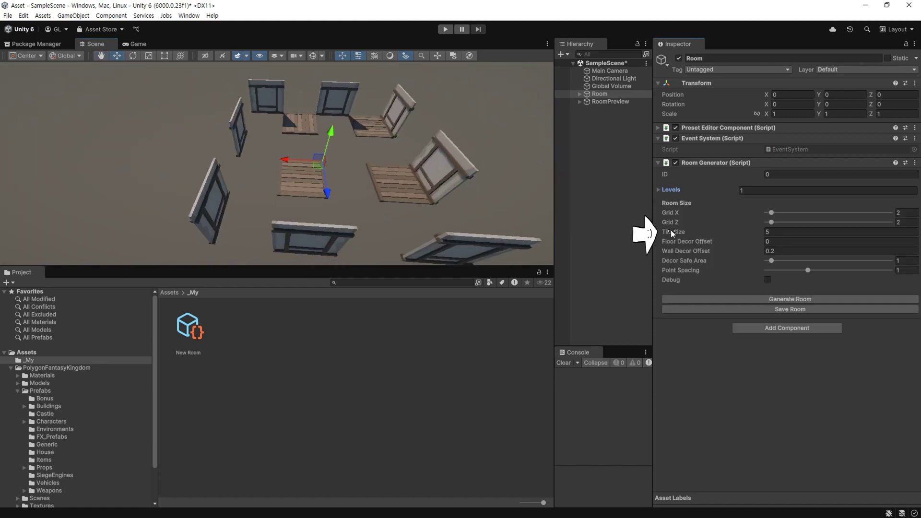
{"action": "left_click_drag", "start_coordinate": [669, 231], "coordinate": [632, 238]}
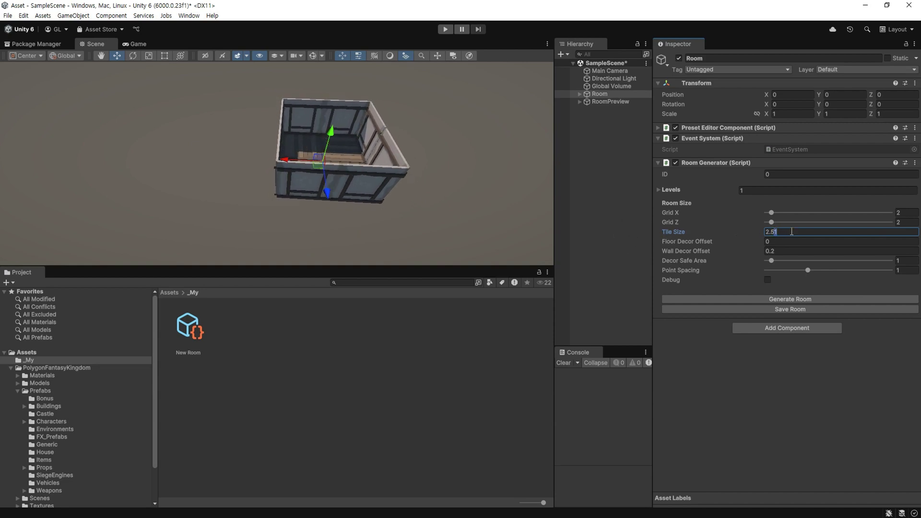
{"action": "key", "text": "BackSpace"}
{"action": "key", "text": "Return"}
{"action": "scroll", "coordinate": [314, 199], "scroll_direction": "up", "scroll_amount": 5}
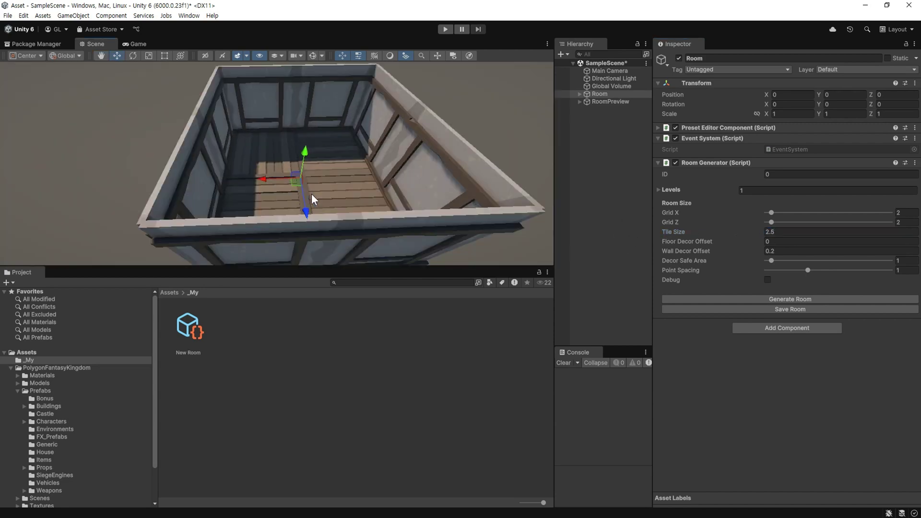
{"action": "scroll", "coordinate": [314, 199], "scroll_direction": "down", "scroll_amount": 3}
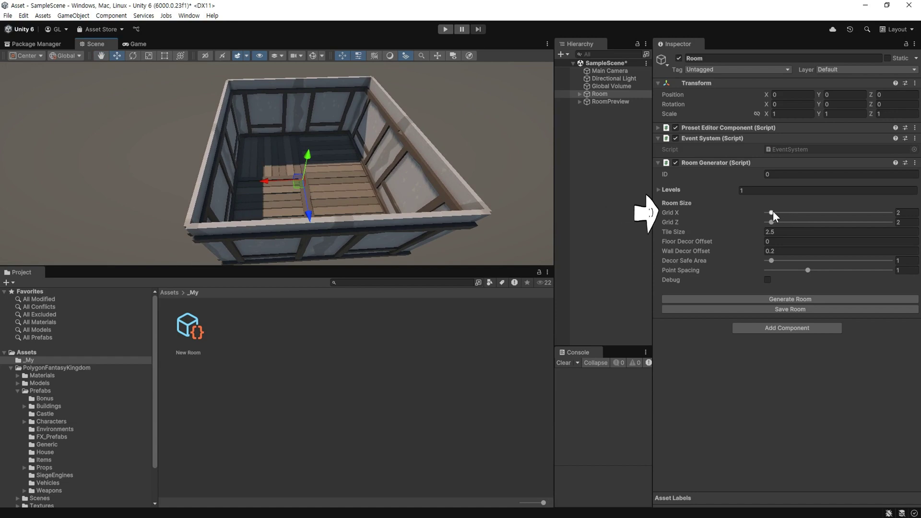
- Set Grid X to 7 then back to 5, and Grid Z to 5
{"action": "left_click_drag", "start_coordinate": [771, 213], "coordinate": [797, 212]}
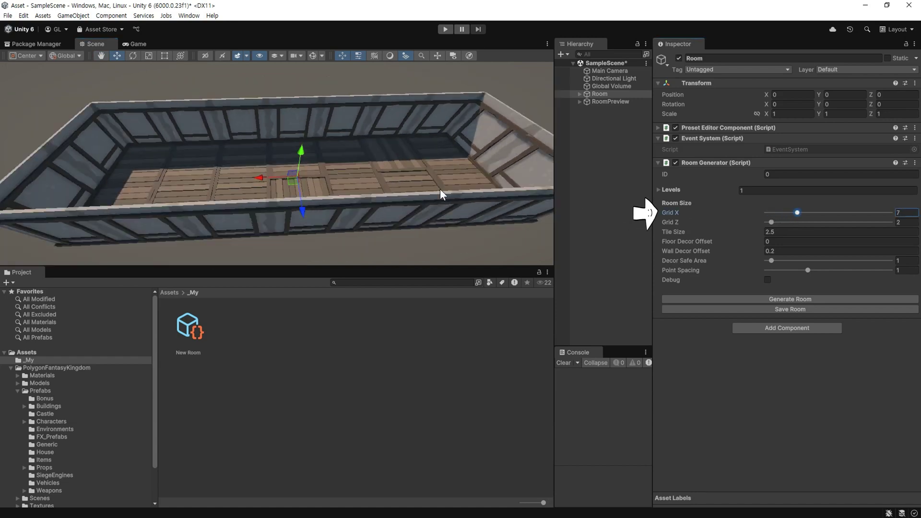
{"action": "scroll", "coordinate": [442, 194], "scroll_direction": "down", "scroll_amount": 1}
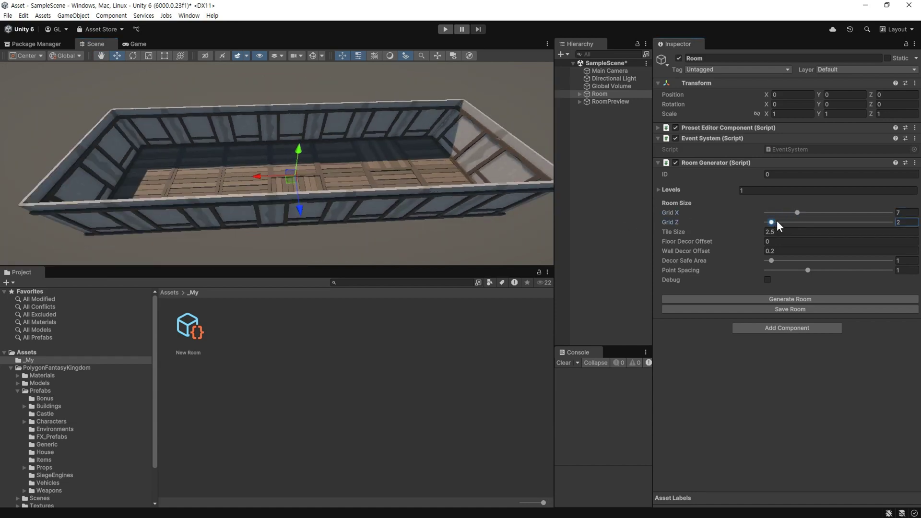
{"action": "left_click_drag", "start_coordinate": [771, 222], "coordinate": [787, 222]}
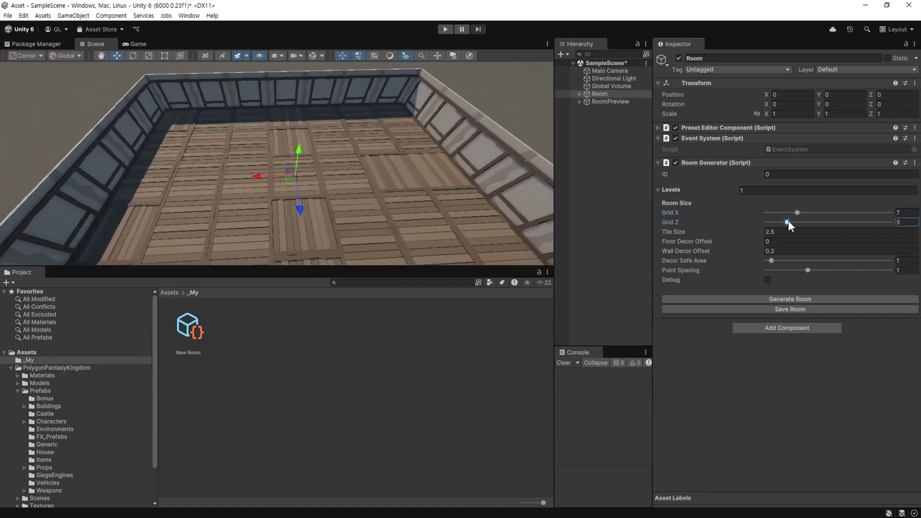
{"action": "right_click_drag", "start_coordinate": [422, 211], "coordinate": [336, 201]}
{"action": "left_click_drag", "start_coordinate": [798, 213], "coordinate": [787, 214]}
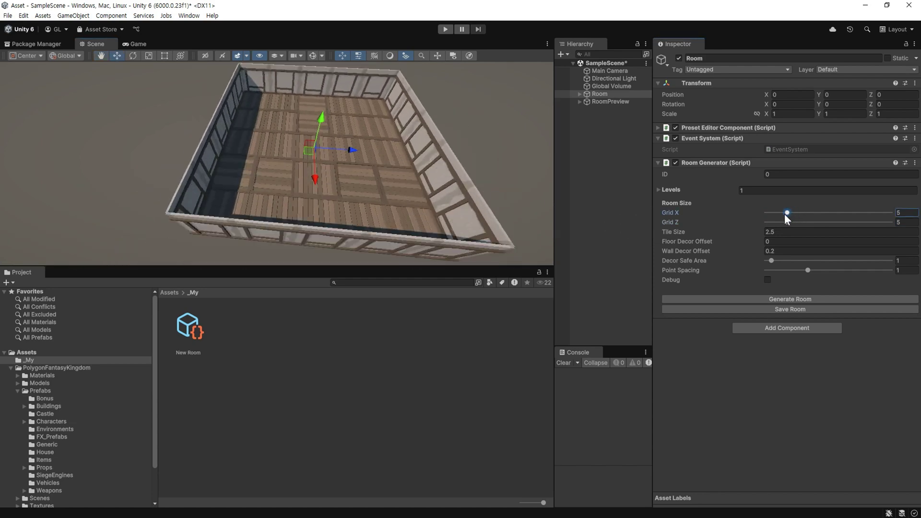
{"action": "mouse_move", "coordinate": [339, 211]}
{"action": "right_mouse_down"}
{"action": "mouse_move", "coordinate": [396, 212]}
{"action": "mouse_move", "coordinate": [353, 191]}
{"action": "right_mouse_up"}
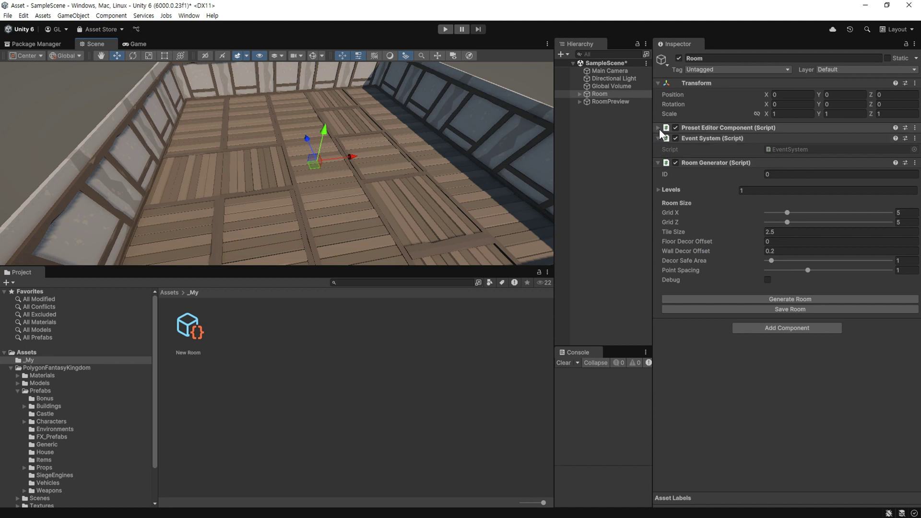
- In the preset's Floor decorations list, set the pelt props' maximum Amount Range values
{"action": "left_click", "coordinate": [659, 129]}
{"action": "scroll", "coordinate": [678, 231], "scroll_direction": "down", "scroll_amount": 2}
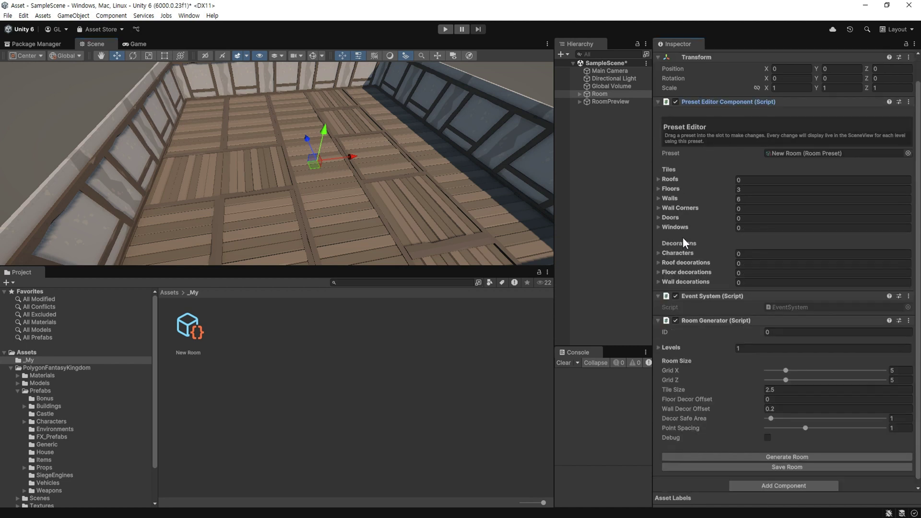
{"action": "left_click", "coordinate": [658, 266]}
{"action": "scroll", "coordinate": [690, 266], "scroll_direction": "down", "scroll_amount": 2}
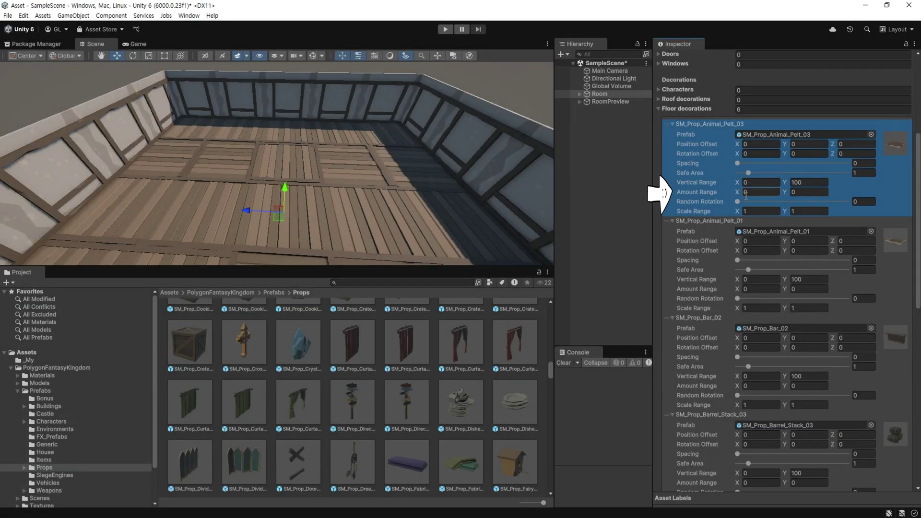
{"action": "left_click", "coordinate": [814, 193]}
{"action": "type", "text": "3"}
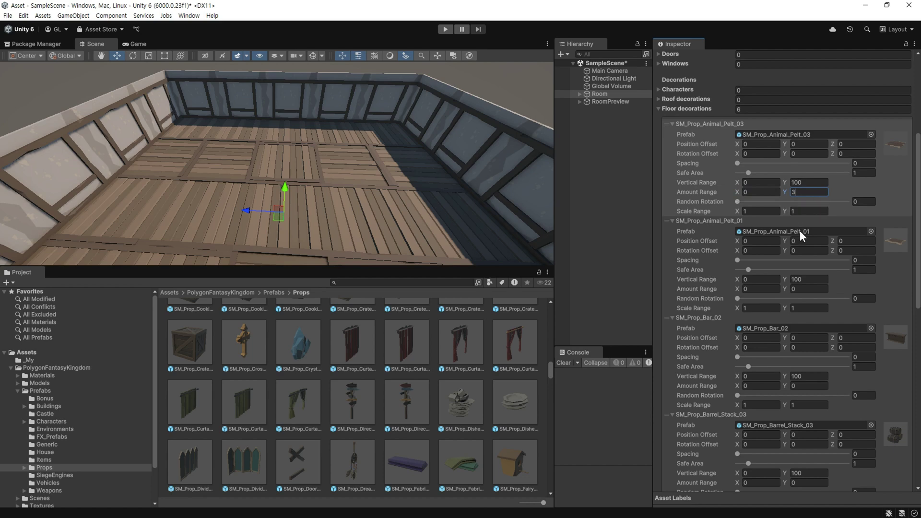
{"action": "left_click", "coordinate": [803, 289]}
{"action": "scroll", "coordinate": [799, 290], "scroll_direction": "down", "scroll_amount": 3}
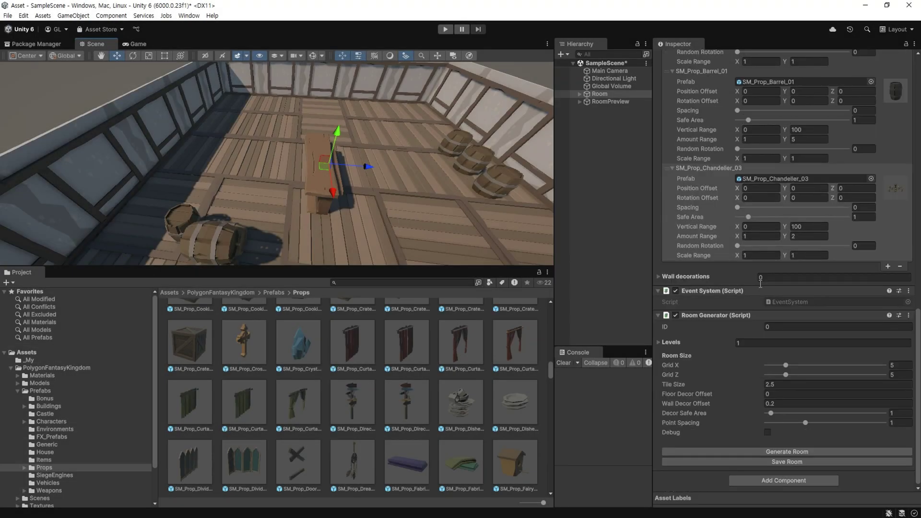
- Turn on the Room Generator's Debug option and scene Gizmos, enlarging the Scene view
{"action": "left_click", "coordinate": [767, 432]}
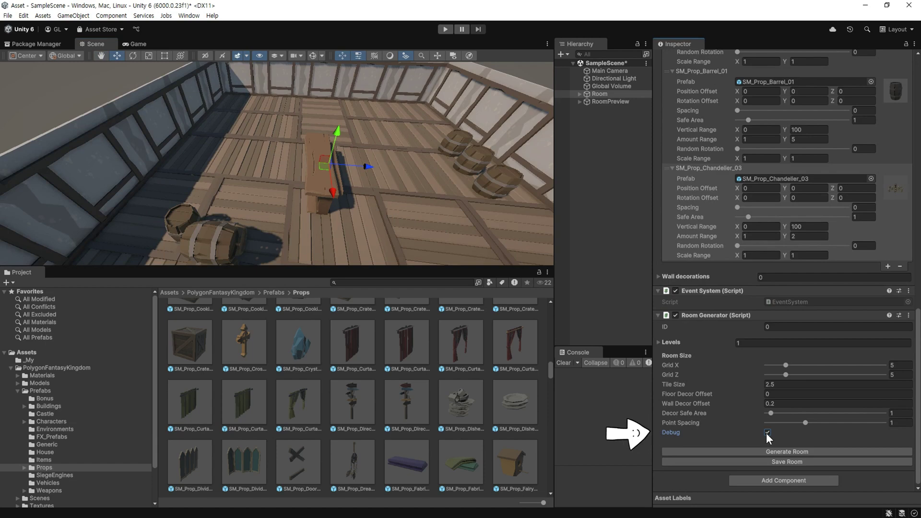
{"action": "left_click", "coordinate": [314, 56]}
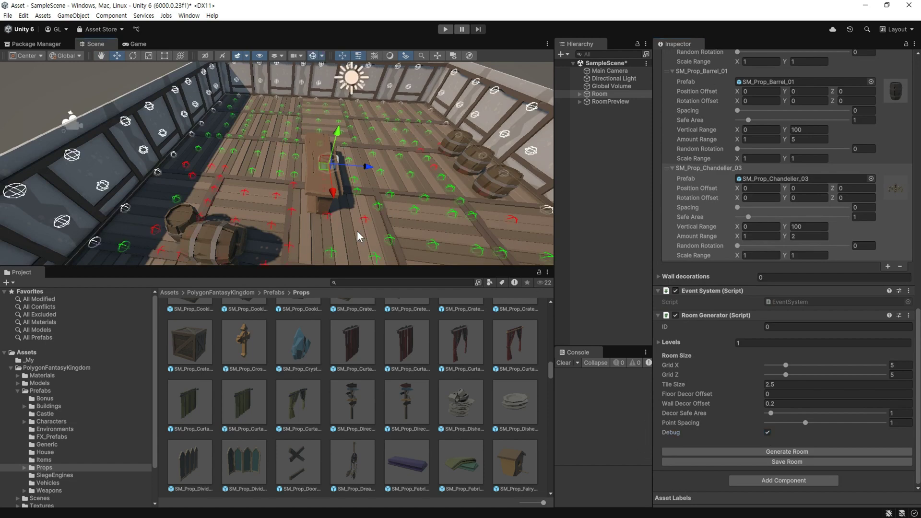
{"action": "left_click_drag", "start_coordinate": [356, 267], "coordinate": [356, 345]}
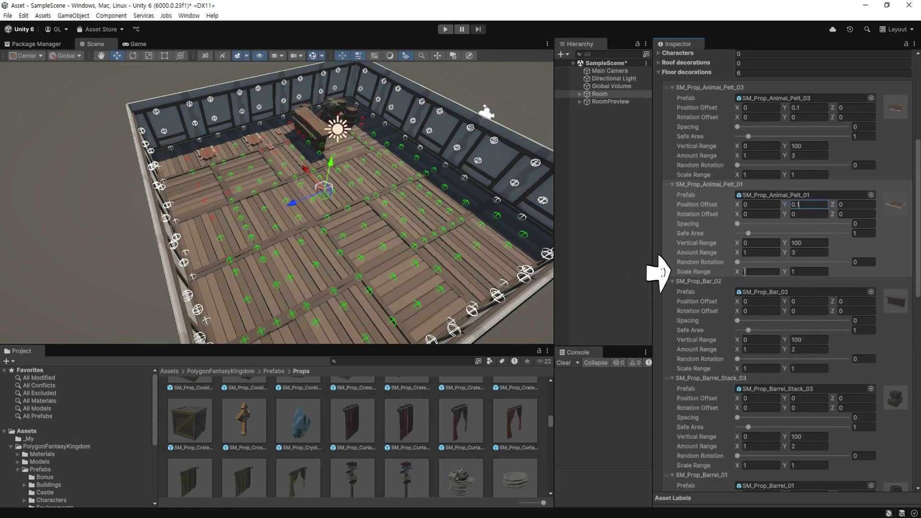
- Tune pelt scale (minimum 3.19), safe area and spacing, and set chandelier offset Y to 2.5
{"action": "left_click", "coordinate": [744, 272]}
{"action": "type", "text": "3.19"}
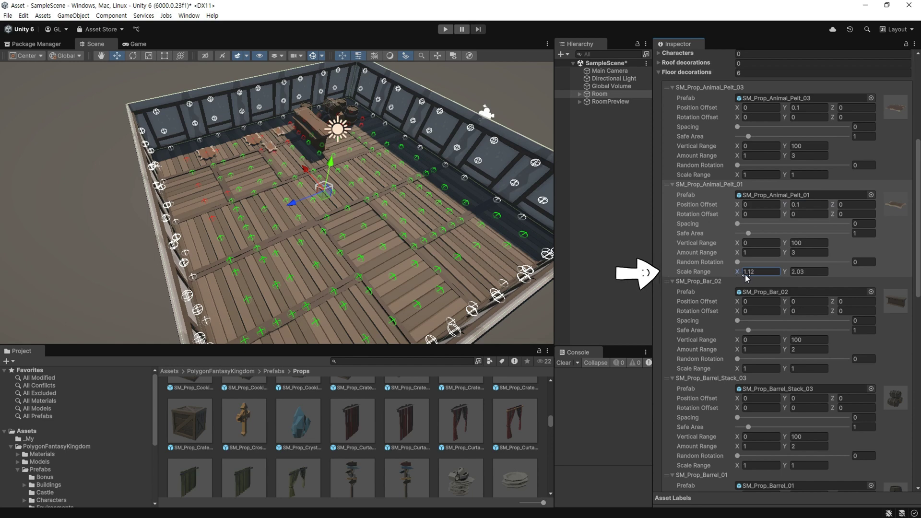
{"action": "left_click_drag", "start_coordinate": [791, 283], "coordinate": [761, 272]}
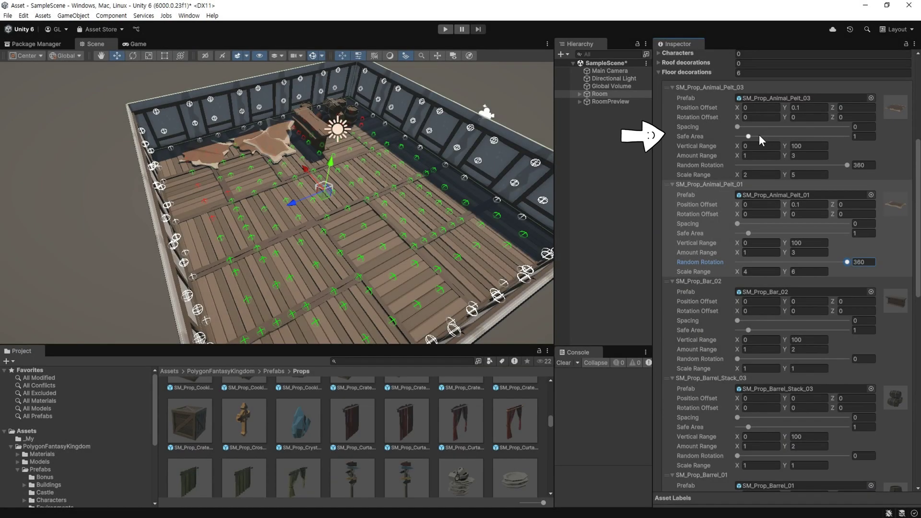
{"action": "mouse_move", "coordinate": [747, 137]}
{"action": "left_mouse_down"}
{"action": "mouse_move", "coordinate": [790, 131]}
{"action": "mouse_move", "coordinate": [751, 133]}
{"action": "left_mouse_up"}
{"action": "type", "text": "2"}
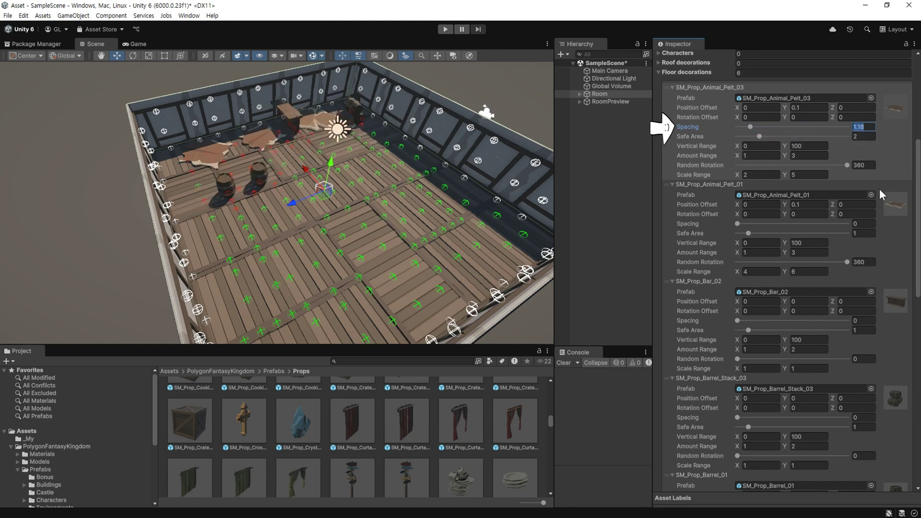
{"action": "type", "text": "1"}
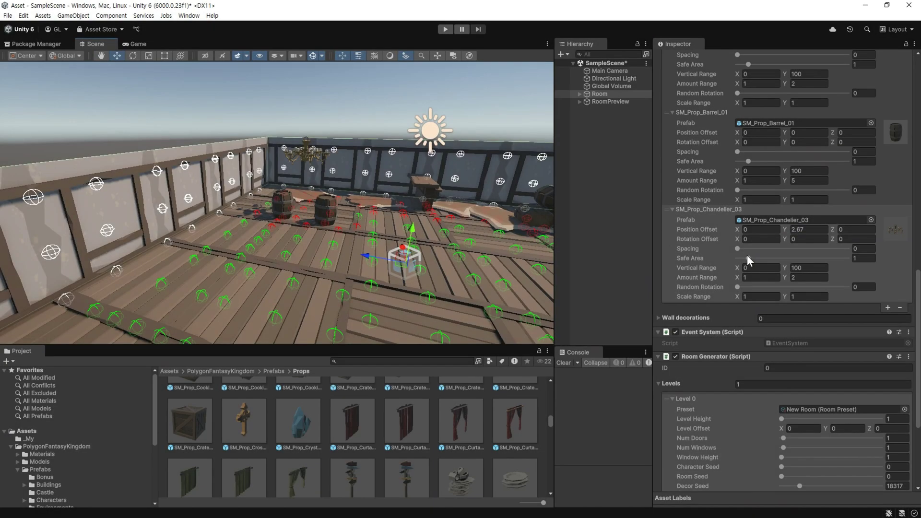
{"action": "type", "text": "2.5"}
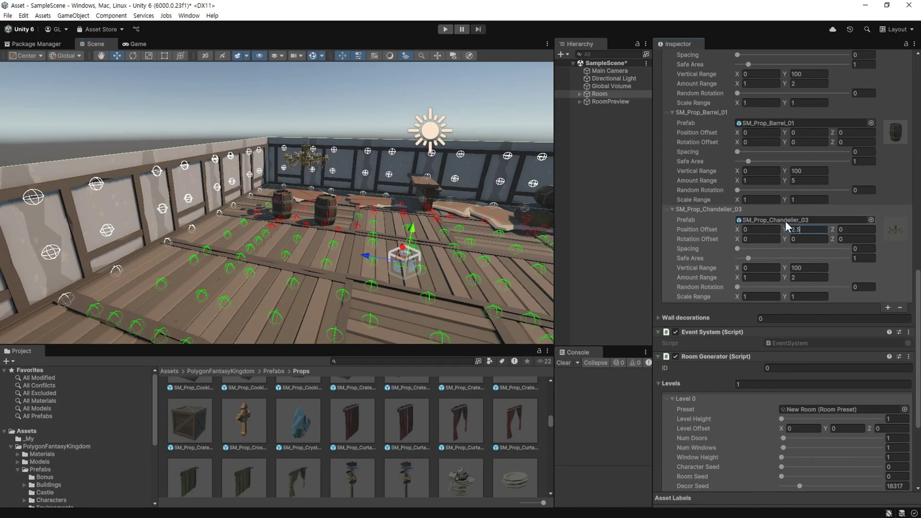
{"action": "scroll", "coordinate": [242, 206], "scroll_direction": "down", "scroll_amount": 8}
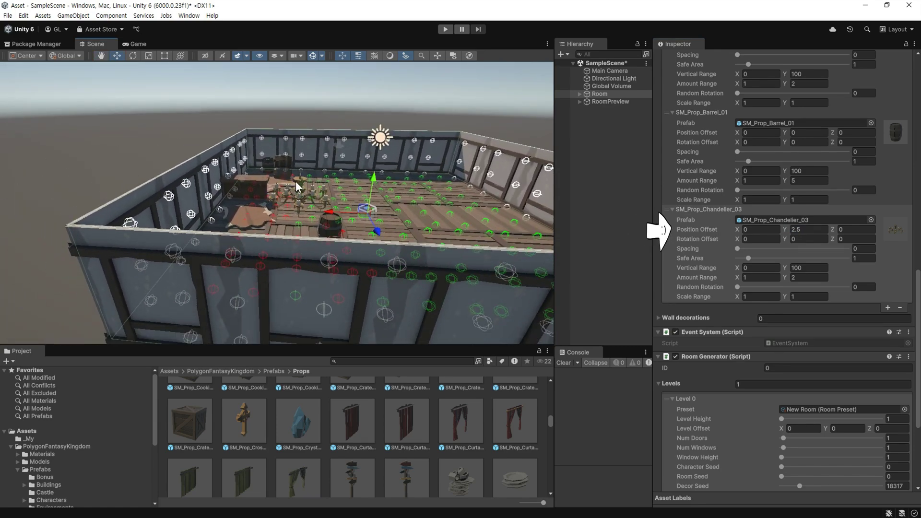
{"action": "left_click_drag", "start_coordinate": [401, 222], "coordinate": [423, 225], "text": "alt"}
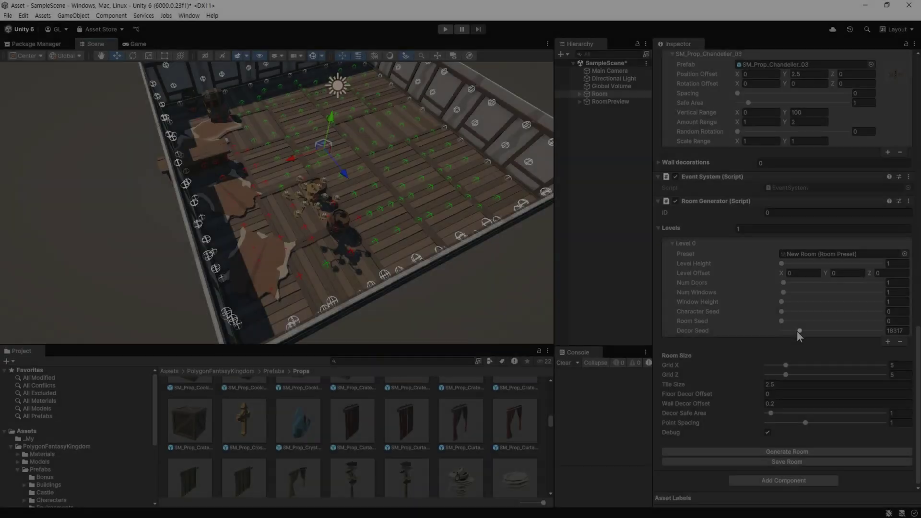
- Change the Level 0 Decor Seed to 48903 and view the rerolled room layout
{"action": "left_click_drag", "start_coordinate": [797, 330], "coordinate": [803, 331]}
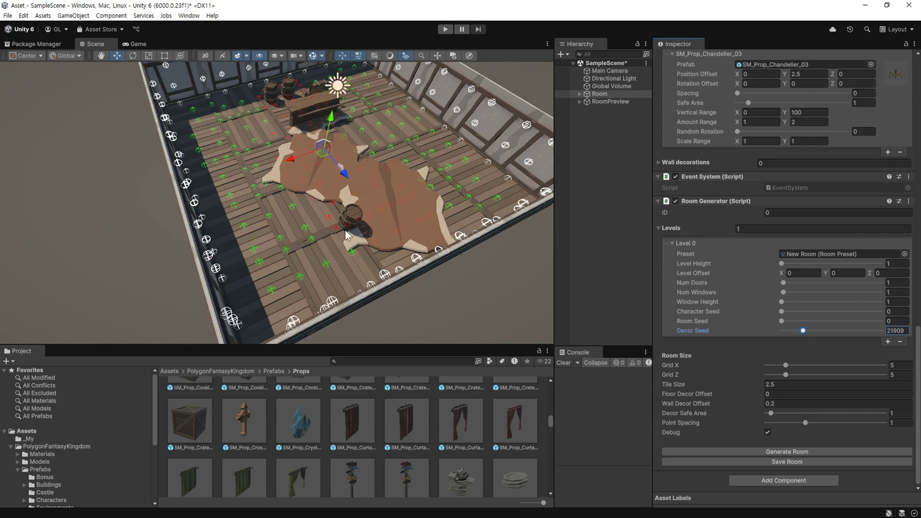
{"action": "left_click_drag", "start_coordinate": [348, 235], "coordinate": [508, 229], "text": "alt"}
{"action": "scroll", "coordinate": [507, 228], "scroll_direction": "down", "scroll_amount": 5}
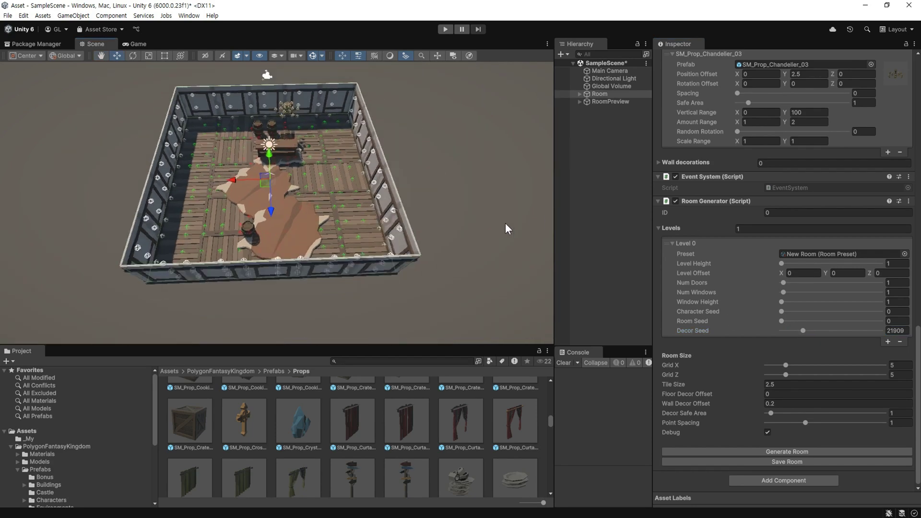
{"action": "scroll", "coordinate": [507, 228], "scroll_direction": "up", "scroll_amount": 5}
{"action": "scroll", "coordinate": [766, 274], "scroll_direction": "up", "scroll_amount": 8}
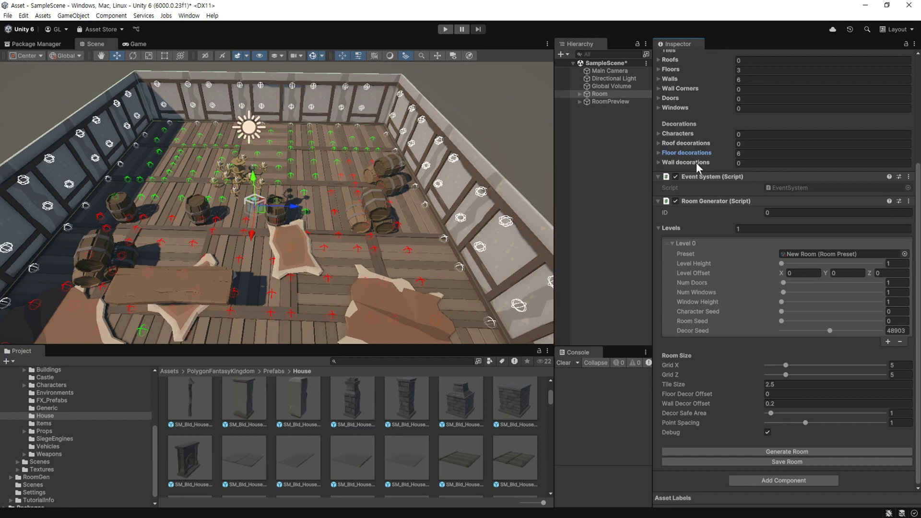
- Add Fireplace_01, Animal_Head_Boar_01 and Animal_Head_Deer_02 wall decorations; boar Z offset -0.09
{"action": "left_click", "coordinate": [660, 163]}
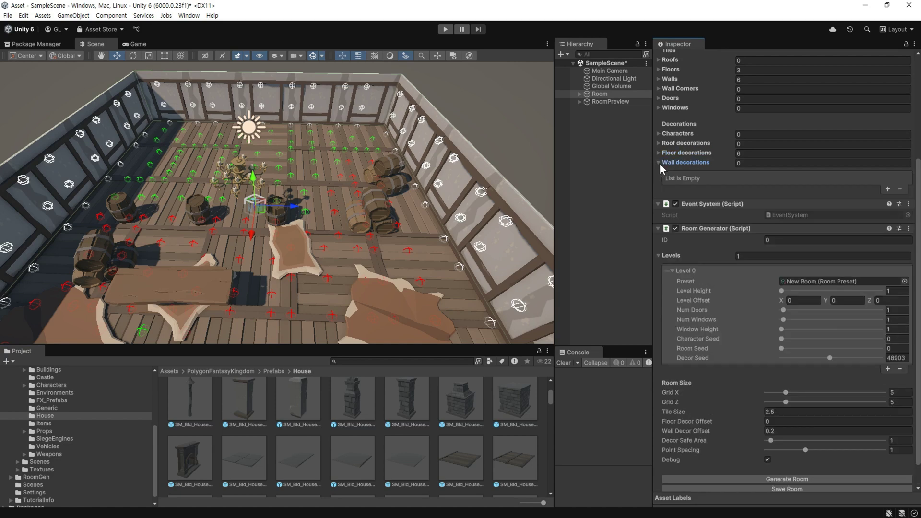
{"action": "left_click", "coordinate": [888, 189]}
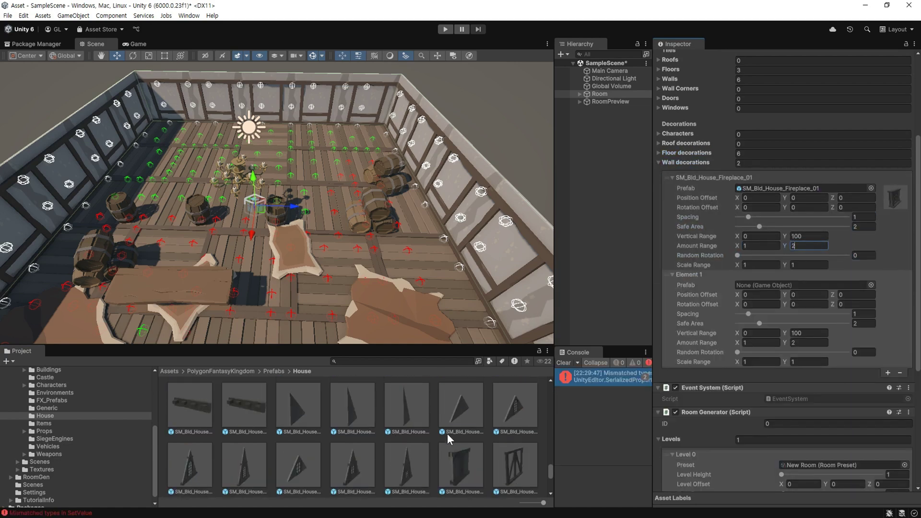
{"action": "scroll", "coordinate": [441, 437], "scroll_direction": "up", "scroll_amount": 1}
{"action": "left_click_drag", "start_coordinate": [243, 438], "coordinate": [785, 329]}
{"action": "scroll", "coordinate": [816, 269], "scroll_direction": "down", "scroll_amount": 3}
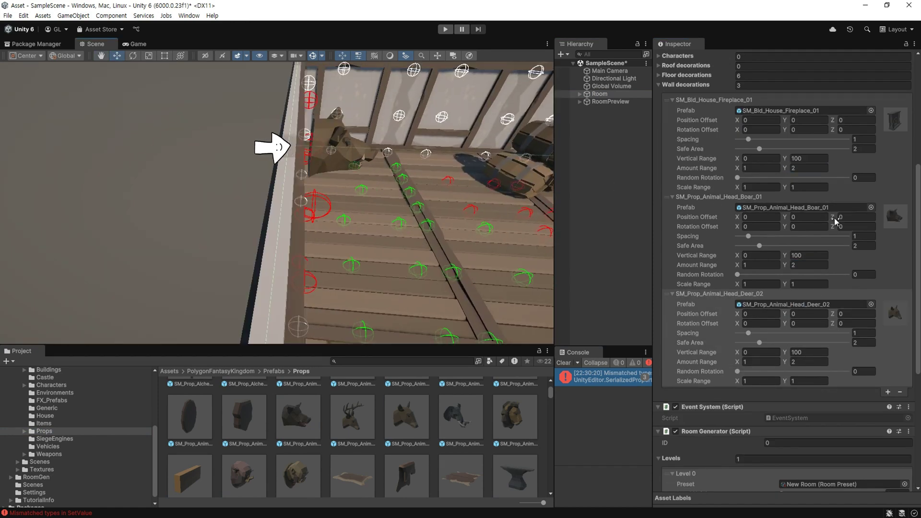
{"action": "left_click_drag", "start_coordinate": [834, 217], "coordinate": [832, 221]}
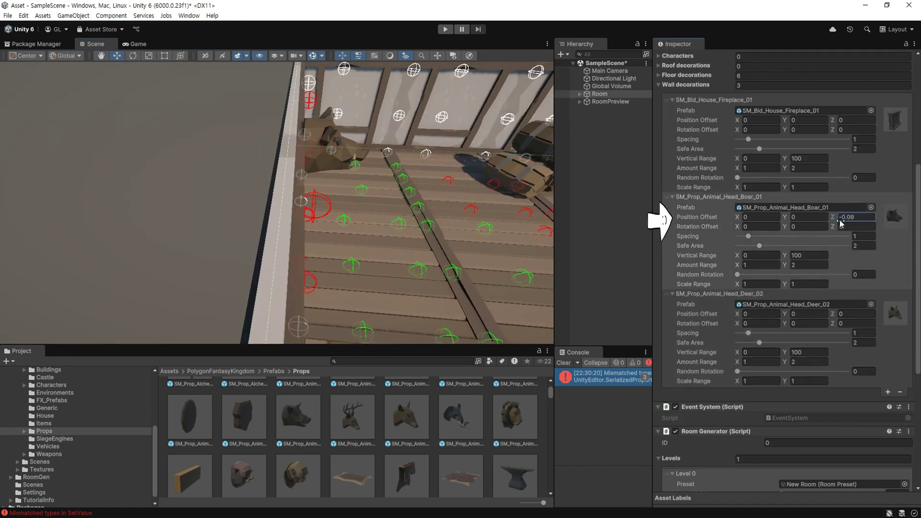
{"action": "left_click", "coordinate": [862, 223]}
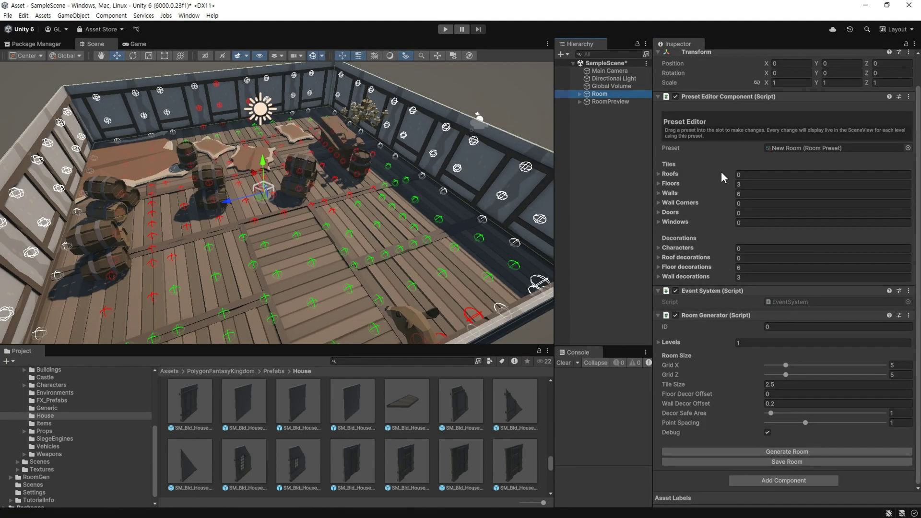
- Add SM_Bld_House_Wall_Door_01 as a door tile in the room preset
{"action": "left_click", "coordinate": [665, 213]}
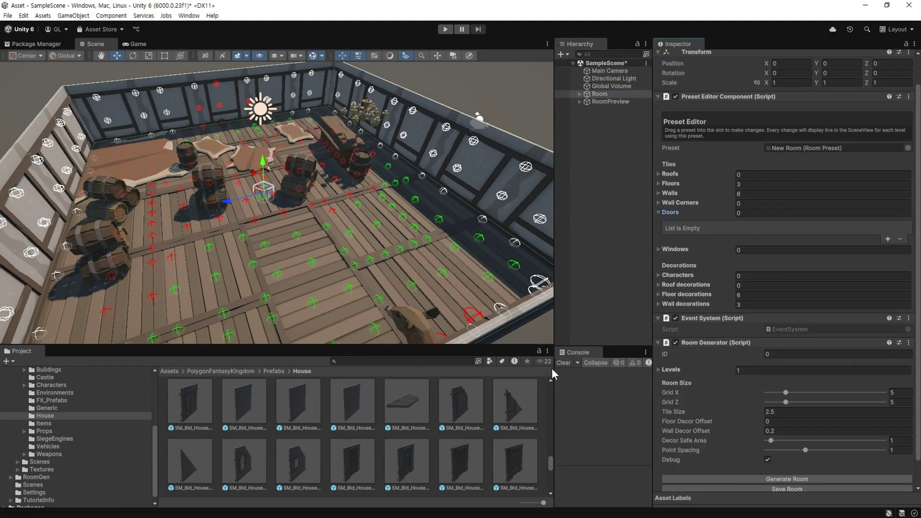
{"action": "left_click", "coordinate": [888, 239]}
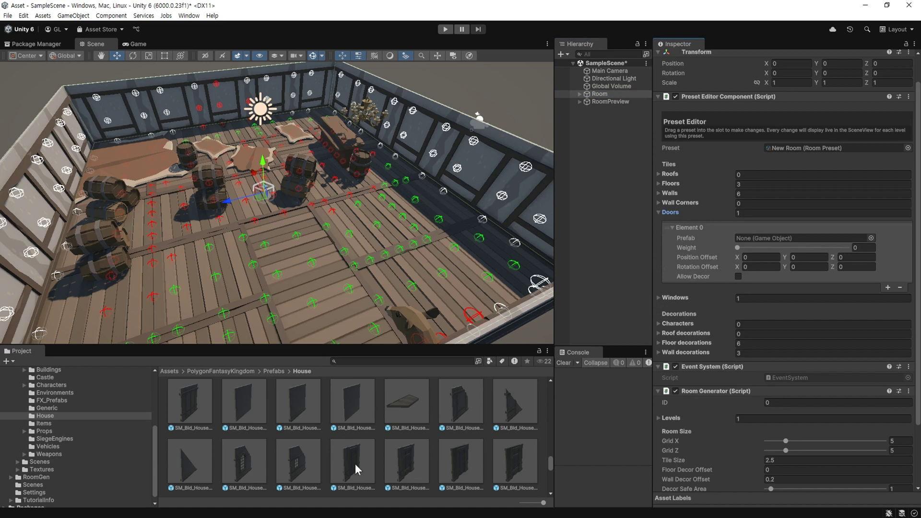
{"action": "left_click_drag", "start_coordinate": [382, 448], "coordinate": [768, 243]}
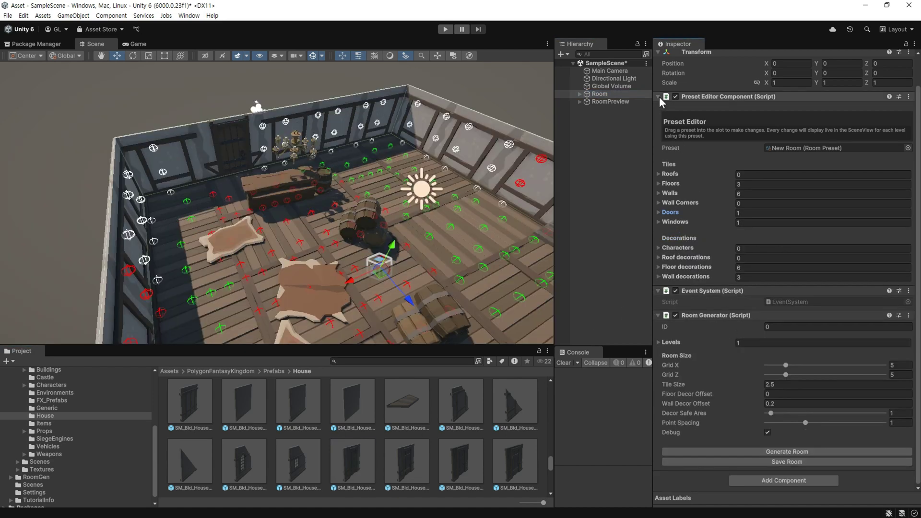
{"action": "left_click", "coordinate": [659, 97]}
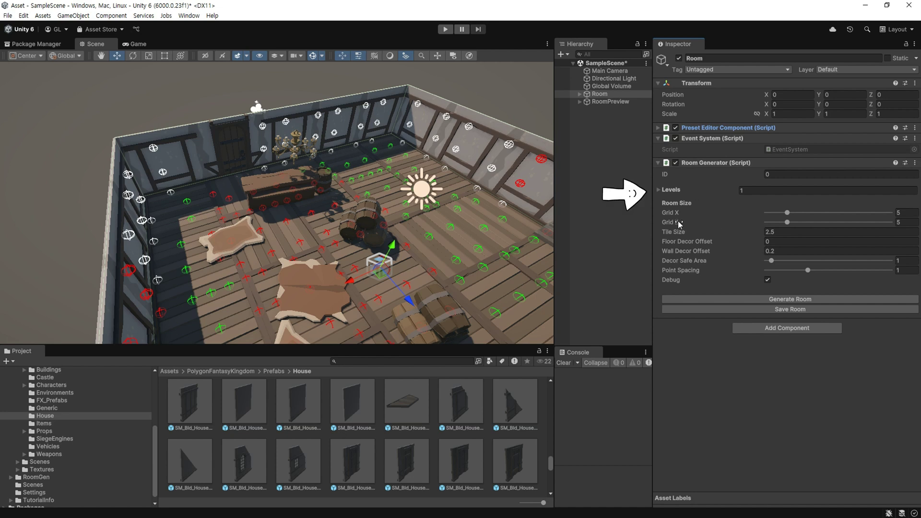
- Set Level 0 Num Doors to 2 and inspect the regenerated room
{"action": "left_click", "coordinate": [660, 189]}
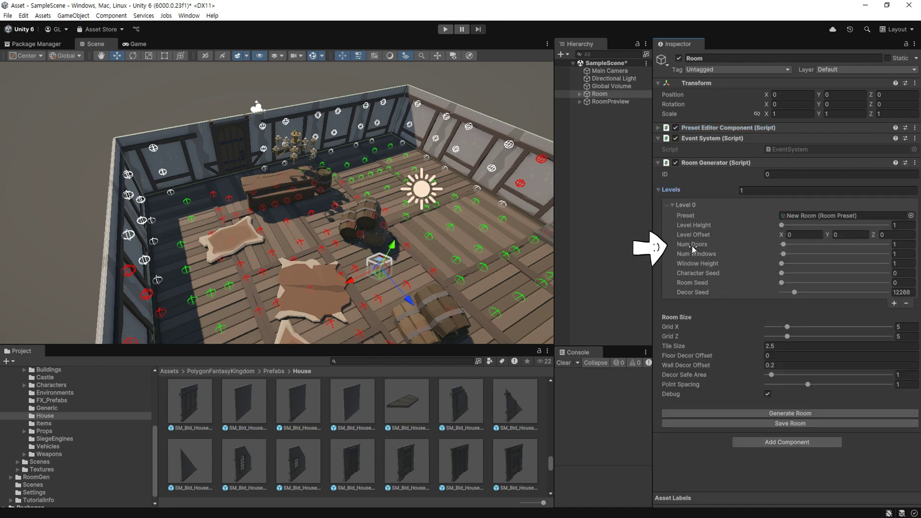
{"action": "left_click", "coordinate": [898, 243]}
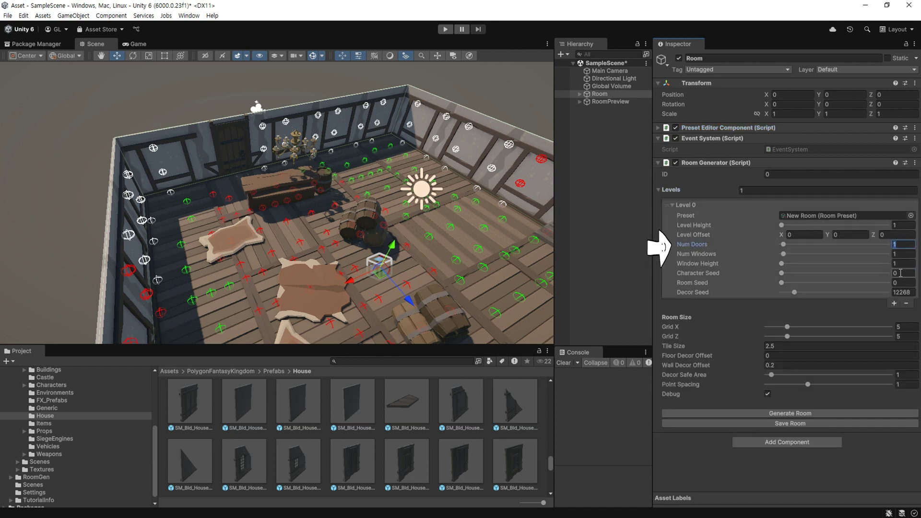
{"action": "type", "text": "2"}
{"action": "mouse_move", "coordinate": [315, 247]}
{"action": "left_mouse_down", "text": "alt"}
{"action": "mouse_move", "coordinate": [399, 109]}
{"action": "mouse_move", "coordinate": [438, 146]}
{"action": "left_mouse_up", "text": "alt"}
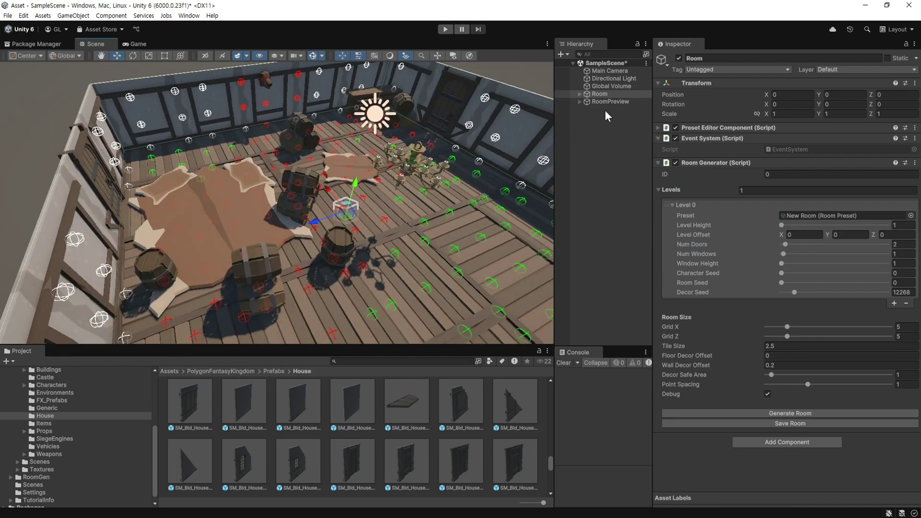
- Create an empty child object named Door under RoomPreview
{"action": "left_click", "coordinate": [601, 103]}
{"action": "right_click", "coordinate": [600, 103]}
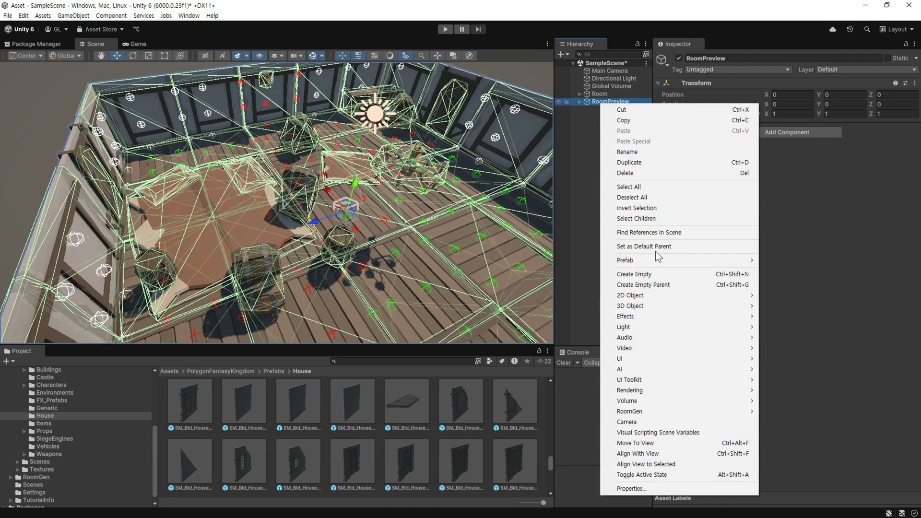
{"action": "left_click", "coordinate": [672, 273]}
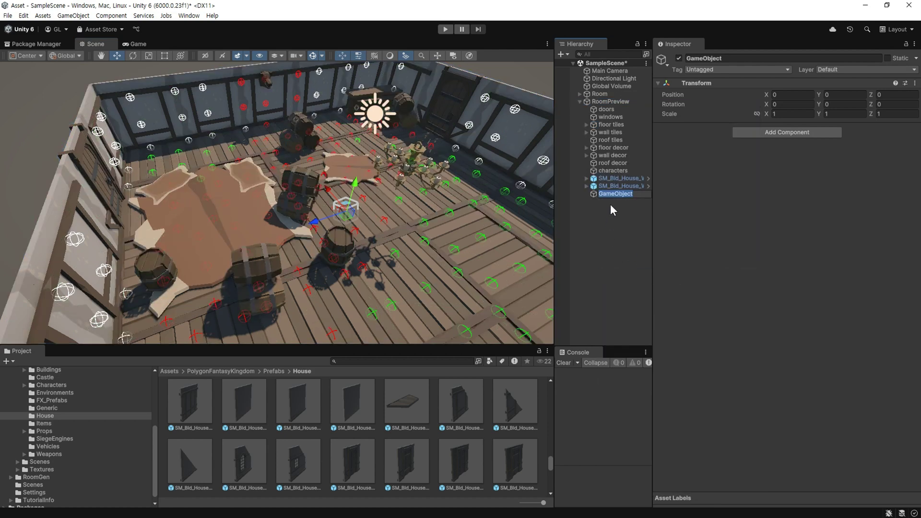
{"action": "type", "text": "Door"}
{"action": "key", "text": "Return"}
- Give Door a Door Pin component linked to the Room generator
{"action": "left_click", "coordinate": [755, 133]}
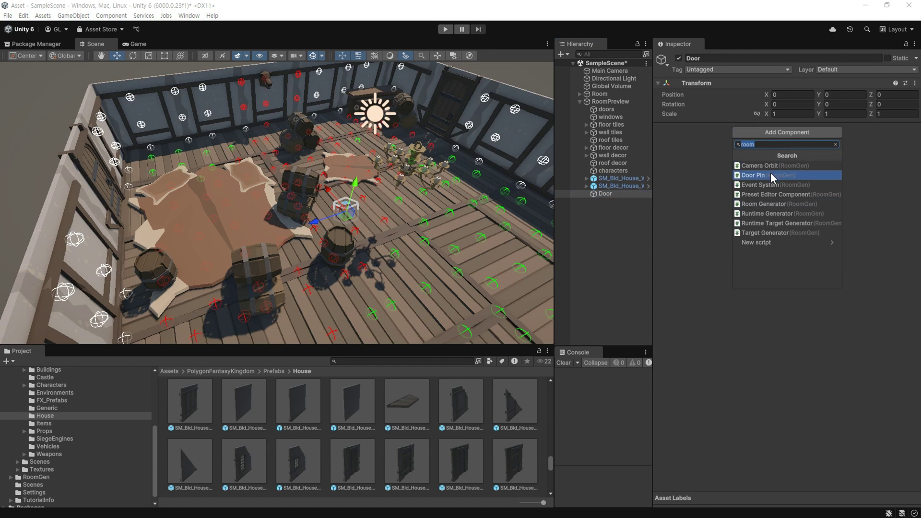
{"action": "left_click", "coordinate": [788, 178]}
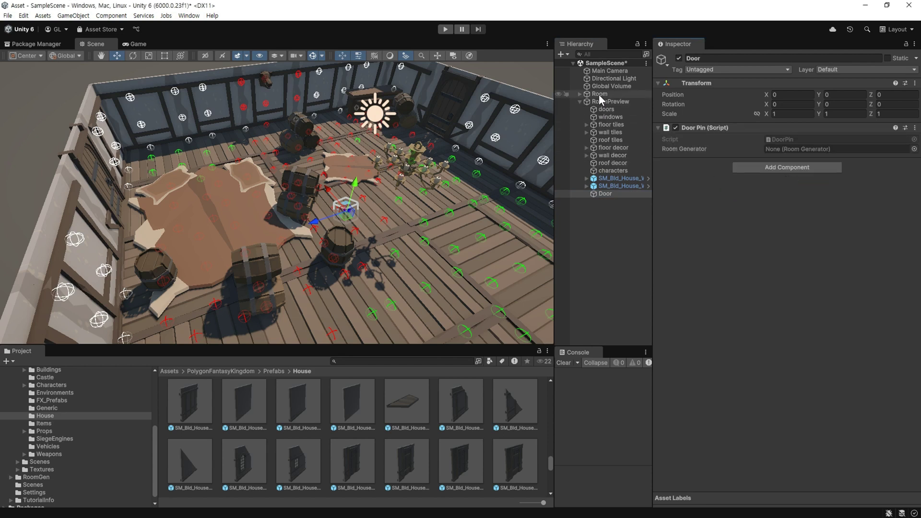
{"action": "left_click_drag", "start_coordinate": [786, 143], "coordinate": [793, 150]}
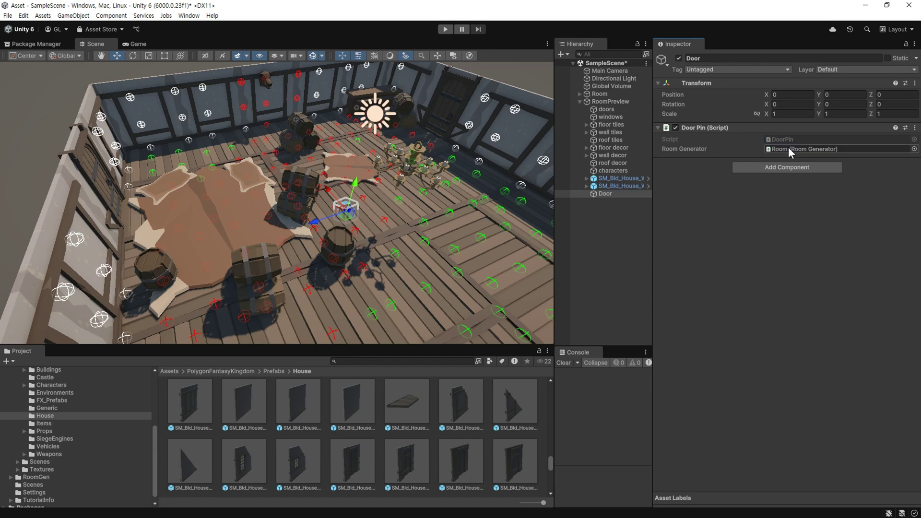
- Move the Door marker to the wall at X -6.26, Z -2.4 and set Room Seed 54887
{"action": "middle_click_drag", "start_coordinate": [288, 206], "coordinate": [394, 201]}
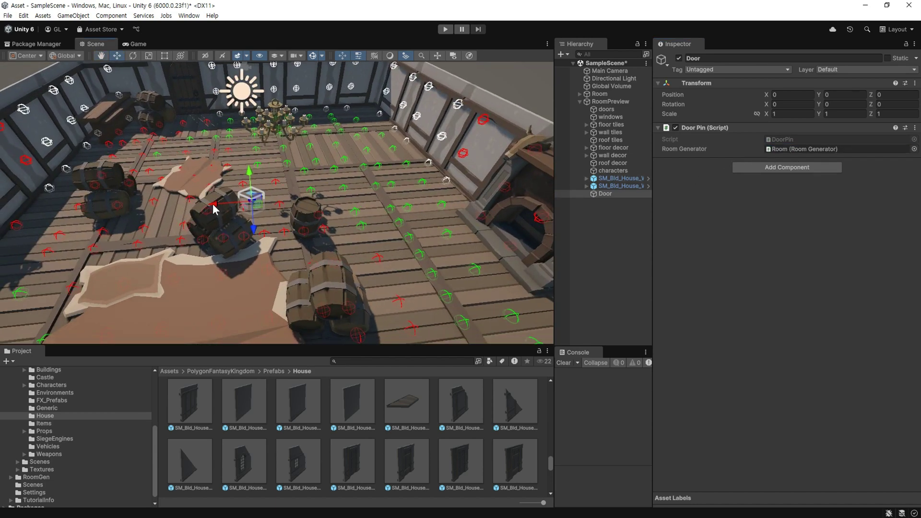
{"action": "left_click_drag", "start_coordinate": [213, 209], "coordinate": [415, 212]}
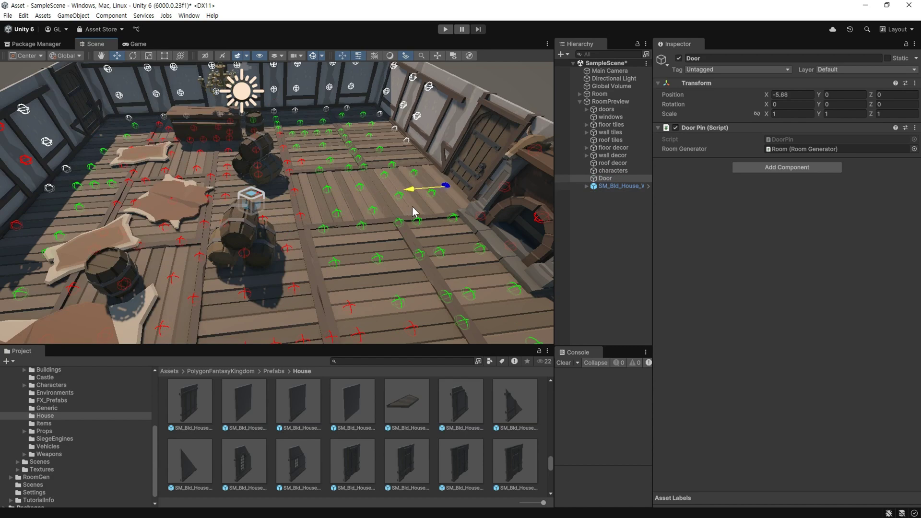
{"action": "scroll", "coordinate": [422, 212], "scroll_direction": "down", "scroll_amount": 10}
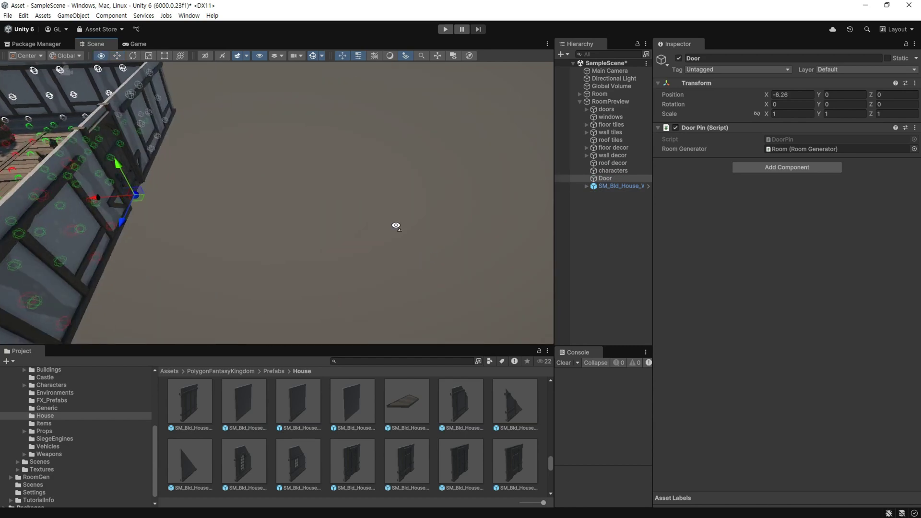
{"action": "mouse_move", "coordinate": [395, 226]}
{"action": "left_mouse_down", "text": "alt"}
{"action": "mouse_move", "coordinate": [308, 232]}
{"action": "mouse_move", "coordinate": [471, 240]}
{"action": "left_mouse_up", "text": "alt"}
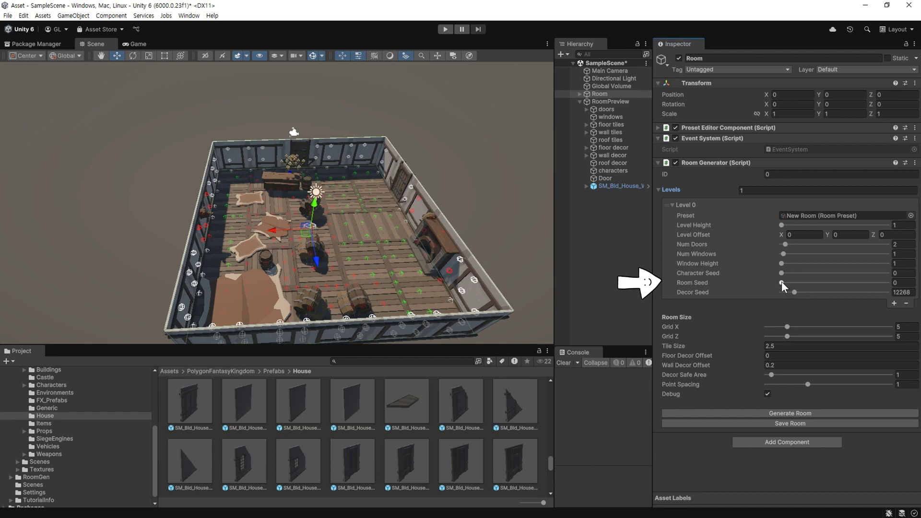
{"action": "mouse_move", "coordinate": [781, 282]}
{"action": "left_mouse_down"}
{"action": "mouse_move", "coordinate": [840, 283]}
{"action": "mouse_move", "coordinate": [833, 283]}
{"action": "left_mouse_up"}
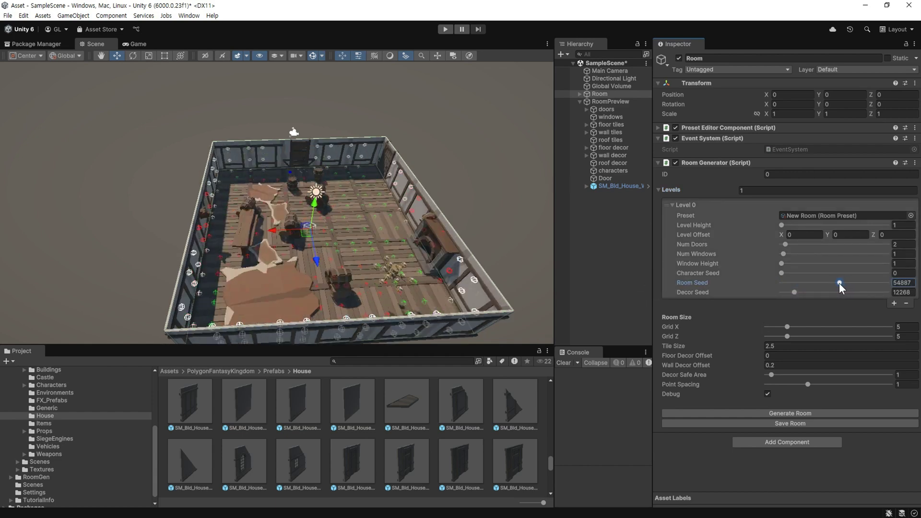
- Bring the view closer to the corner of the regenerated room
{"action": "right_click_drag", "start_coordinate": [316, 250], "coordinate": [392, 269]}
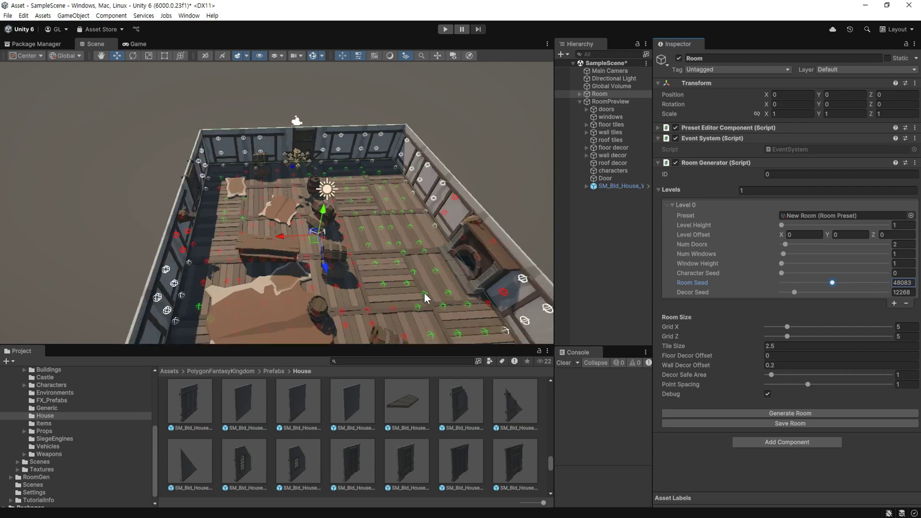
{"action": "scroll", "coordinate": [367, 266], "scroll_direction": "down", "scroll_amount": 5}
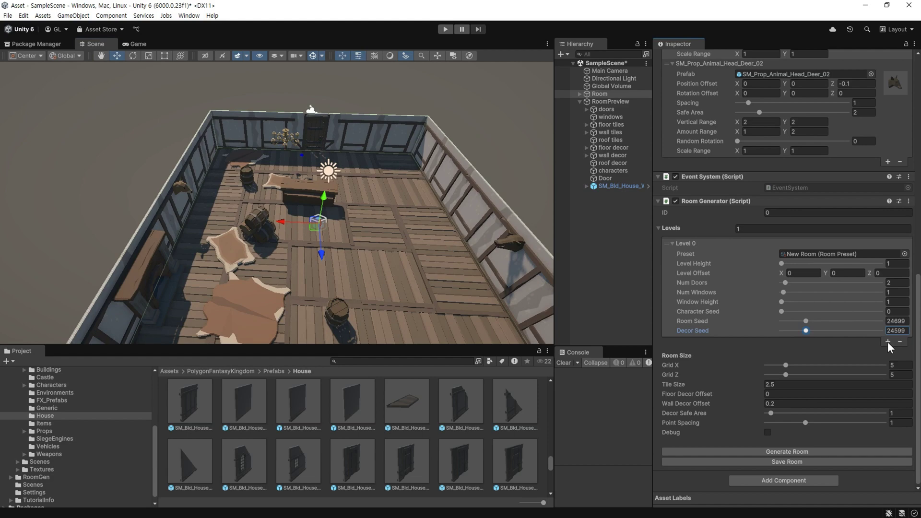
- Add a second and third level to the room and view the taller building
{"action": "left_click", "coordinate": [888, 341]}
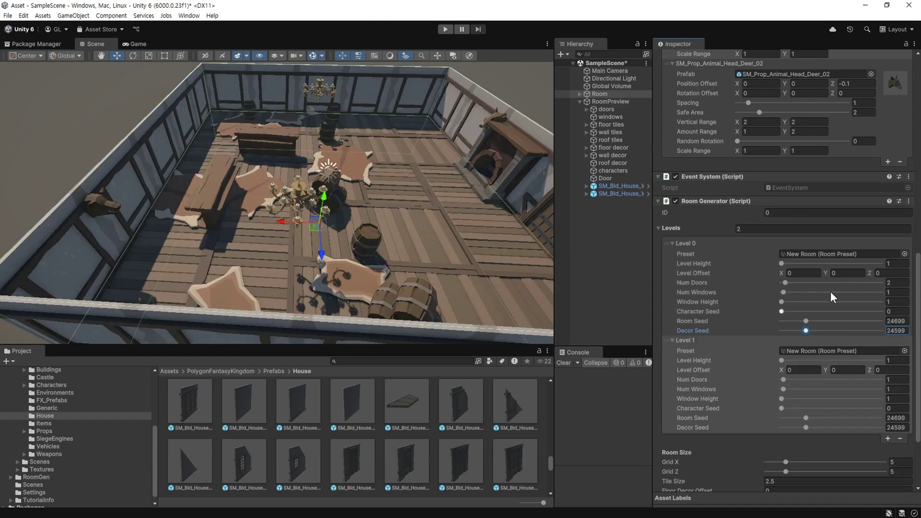
{"action": "scroll", "coordinate": [795, 279], "scroll_direction": "down", "scroll_amount": 5}
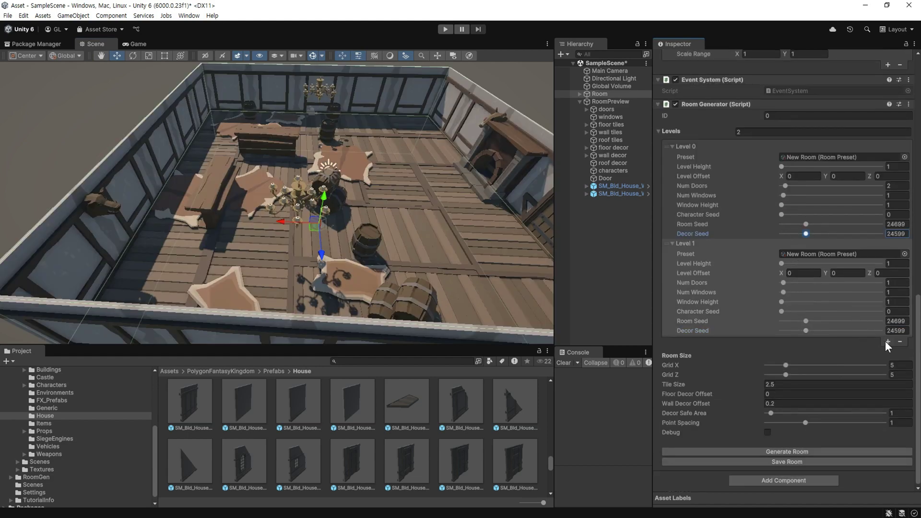
{"action": "left_click", "coordinate": [887, 341]}
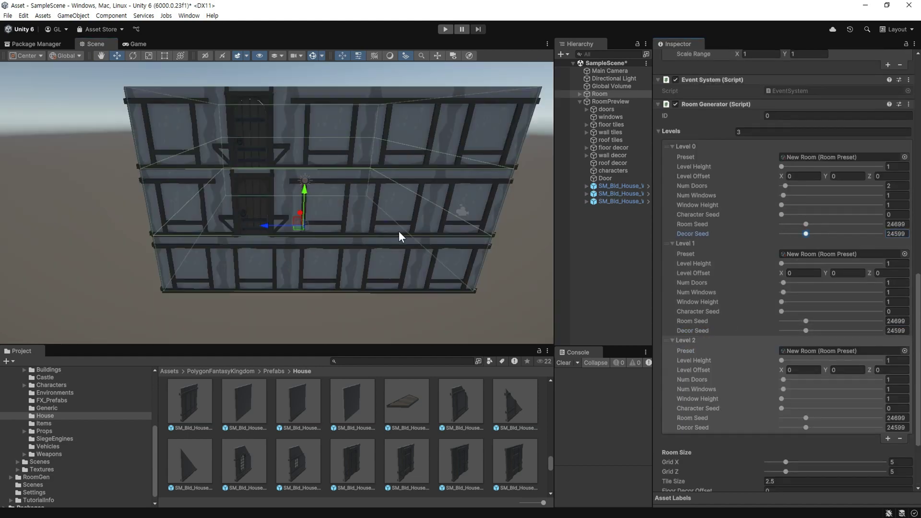
{"action": "scroll", "coordinate": [319, 223], "scroll_direction": "down", "scroll_amount": 3}
{"action": "mouse_move", "coordinate": [318, 224]}
{"action": "middle_mouse_down"}
{"action": "mouse_move", "coordinate": [315, 255]}
{"action": "mouse_move", "coordinate": [448, 254]}
{"action": "middle_mouse_up"}
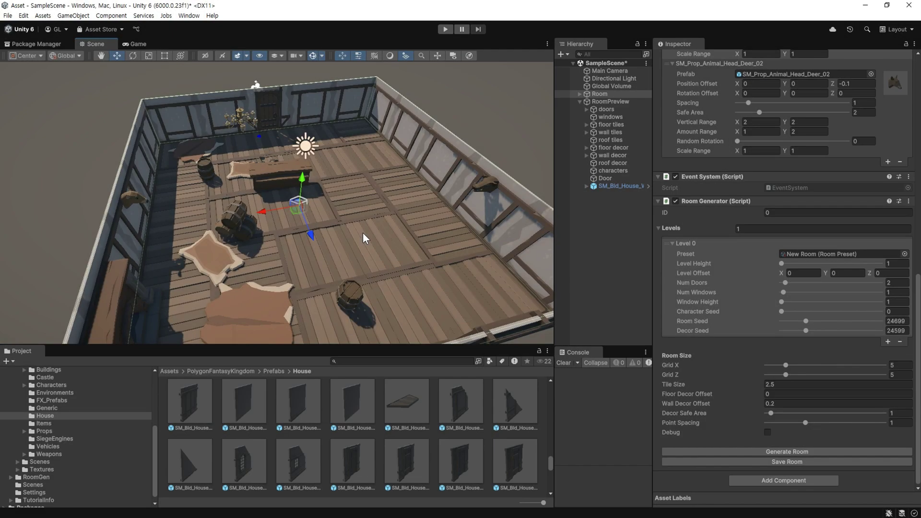
- Save the room as a prefab and show it in the Assets folder
{"action": "left_click", "coordinate": [790, 461]}
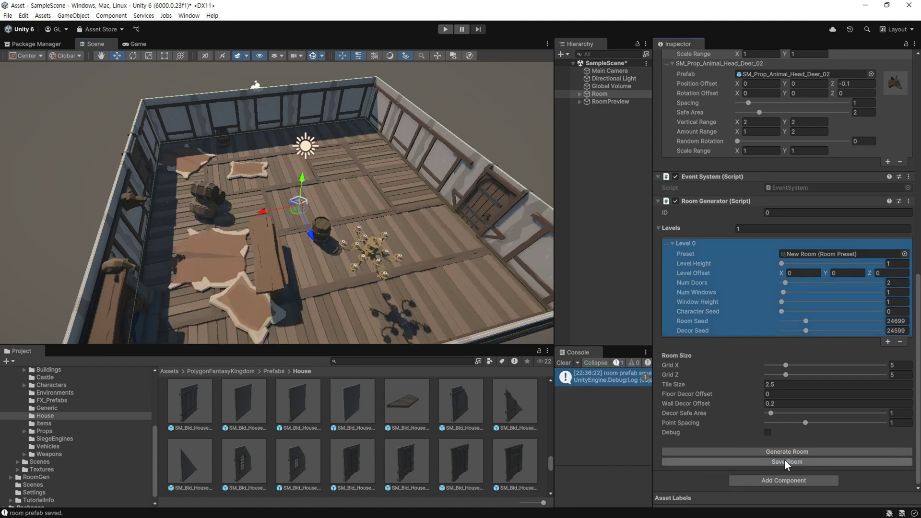
{"action": "scroll", "coordinate": [117, 411], "scroll_direction": "up", "scroll_amount": 5}
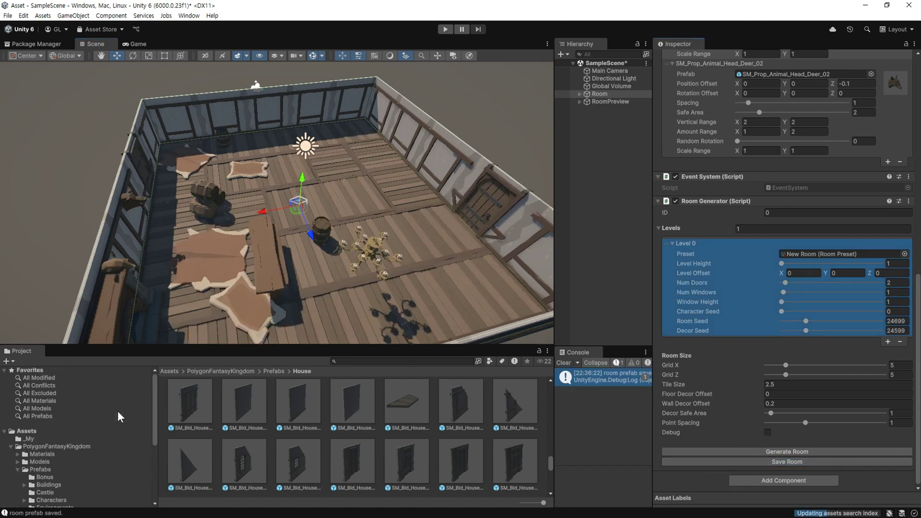
{"action": "left_click", "coordinate": [30, 432]}
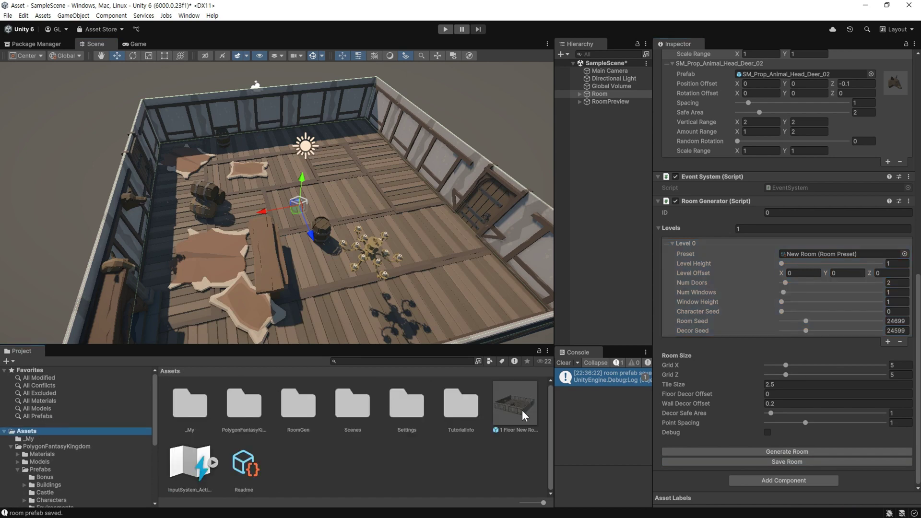
- Place SM_Generic_Ground_05 in the scene at X 7.009381, Y 0, Z 40.31
{"action": "mouse_move", "coordinate": [517, 409]}
{"action": "left_mouse_down"}
{"action": "mouse_move", "coordinate": [378, 192]}
{"action": "mouse_move", "coordinate": [347, 173]}
{"action": "left_mouse_up"}
{"action": "scroll", "coordinate": [347, 173], "scroll_direction": "down", "scroll_amount": 5}
{"action": "scroll", "coordinate": [387, 248], "scroll_direction": "down", "scroll_amount": 3}
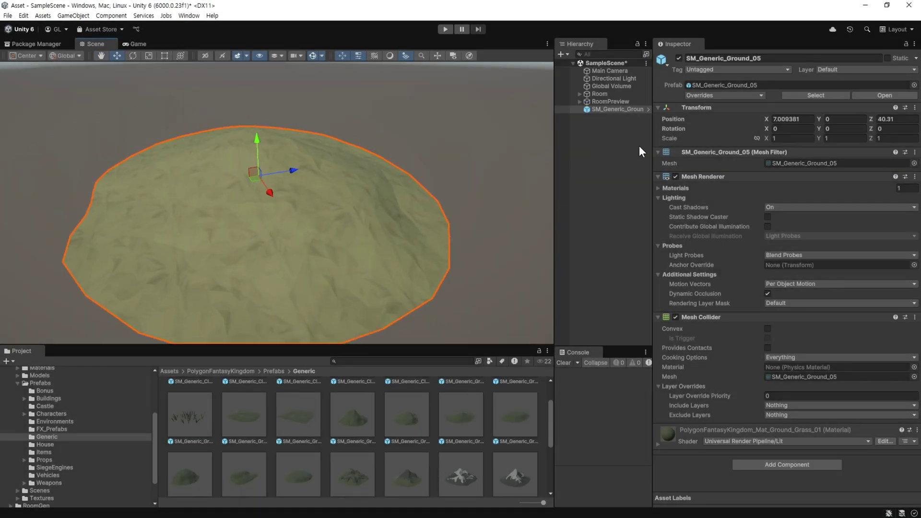
- Create an empty Target object with a Target Generator component
{"action": "left_click", "coordinate": [597, 134]}
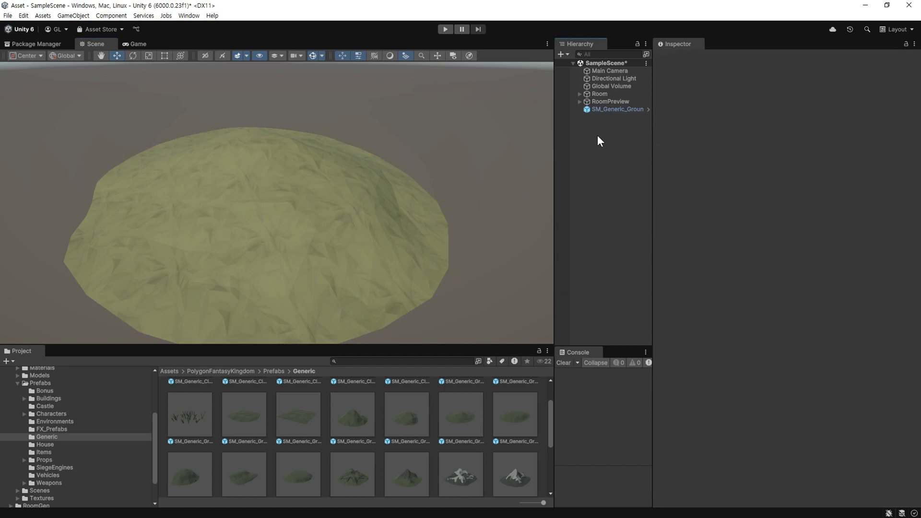
{"action": "right_click", "coordinate": [597, 134]}
{"action": "left_click", "coordinate": [650, 292]}
{"action": "type", "text": "Target"}
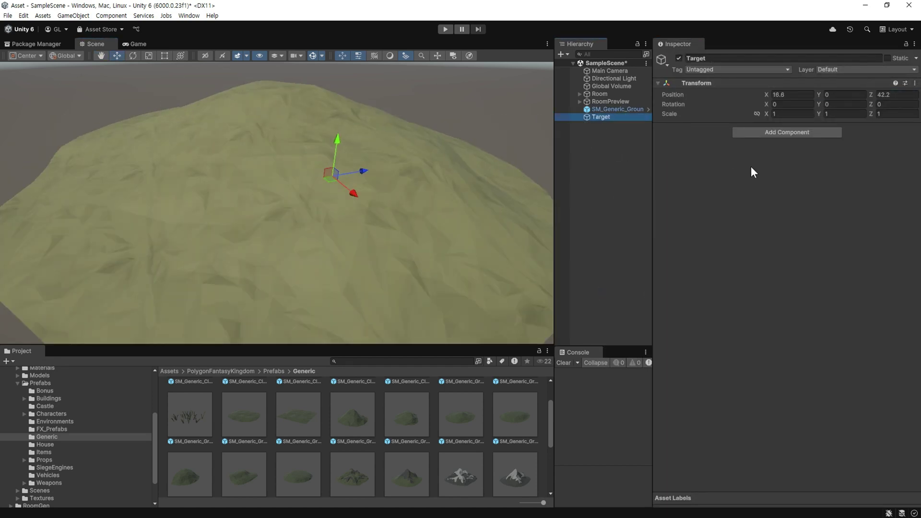
{"action": "left_click", "coordinate": [756, 132]}
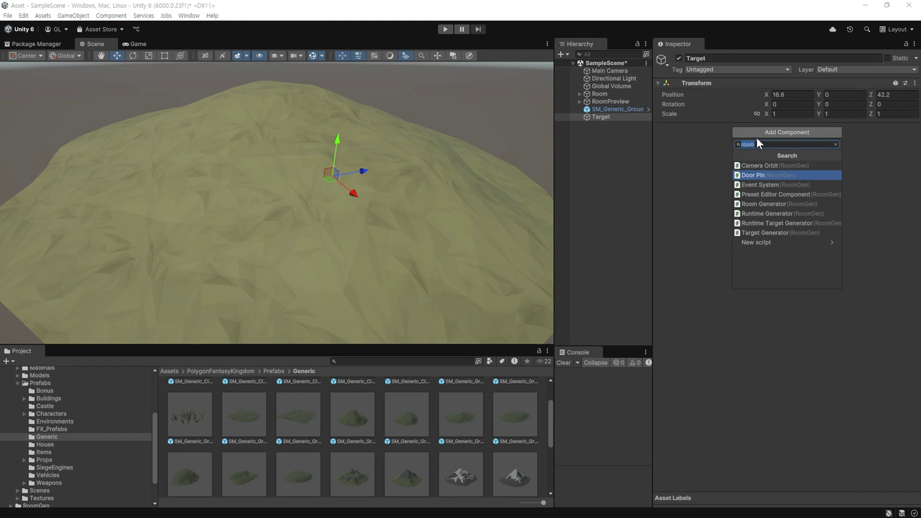
{"action": "left_click", "coordinate": [772, 233]}
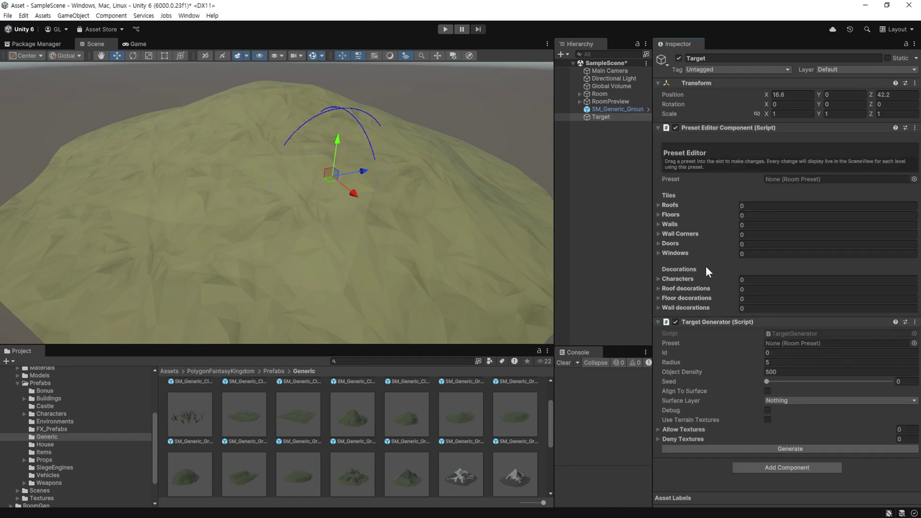
- Create a Room Preset asset named Target in the _My folder
{"action": "scroll", "coordinate": [99, 445], "scroll_direction": "up", "scroll_amount": 5}
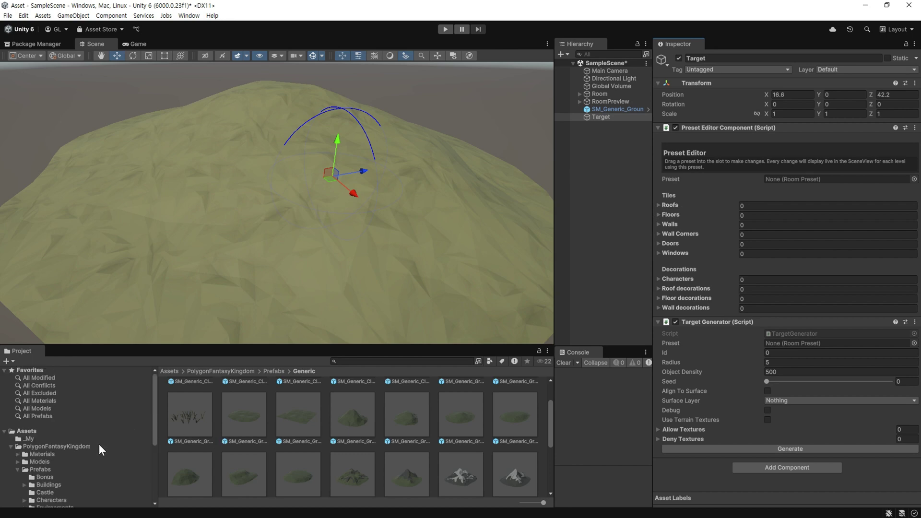
{"action": "left_click", "coordinate": [99, 438]}
{"action": "right_click", "coordinate": [246, 401]}
{"action": "mouse_move", "coordinate": [364, 139]}
{"action": "mouse_move", "coordinate": [451, 391]}
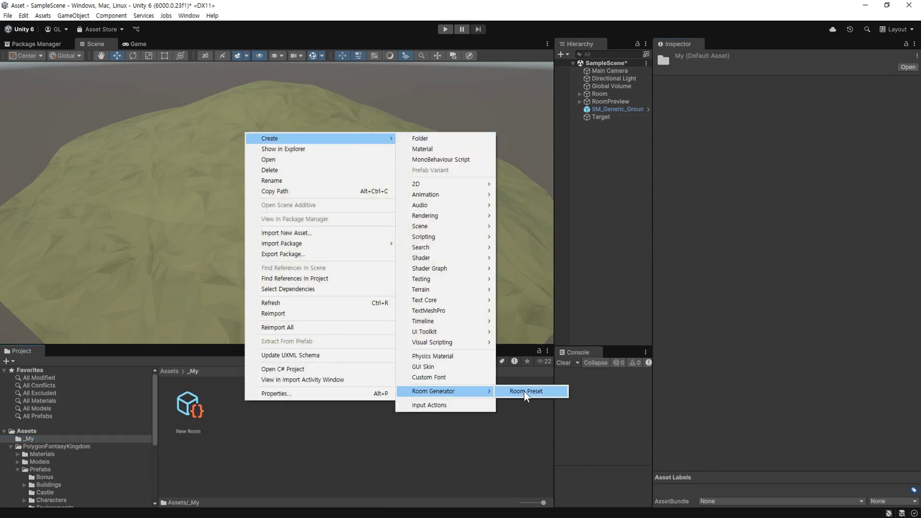
{"action": "left_click", "coordinate": [524, 390]}
{"action": "type", "text": "rget"}
{"action": "key", "text": "Return"}
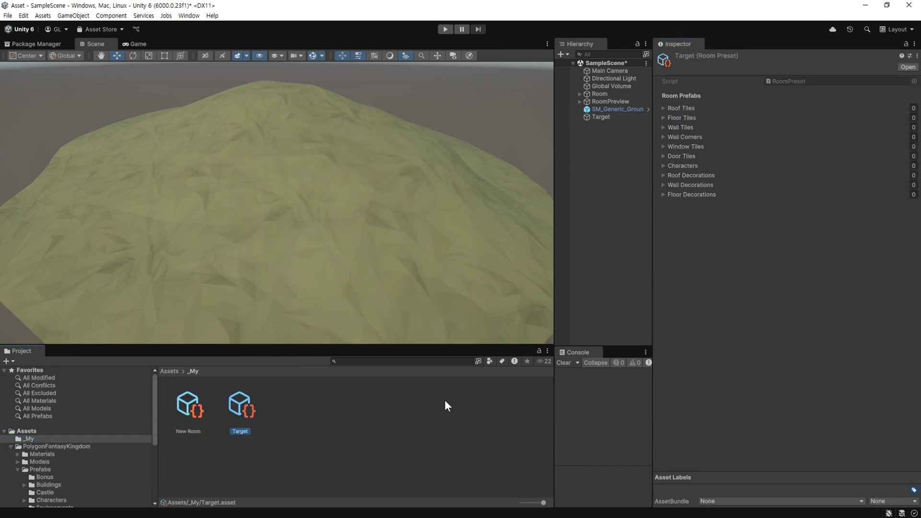
{"action": "left_click", "coordinate": [664, 194]}
- Assign the Target room preset to the Target generator's preset fields
{"action": "left_click", "coordinate": [601, 116]}
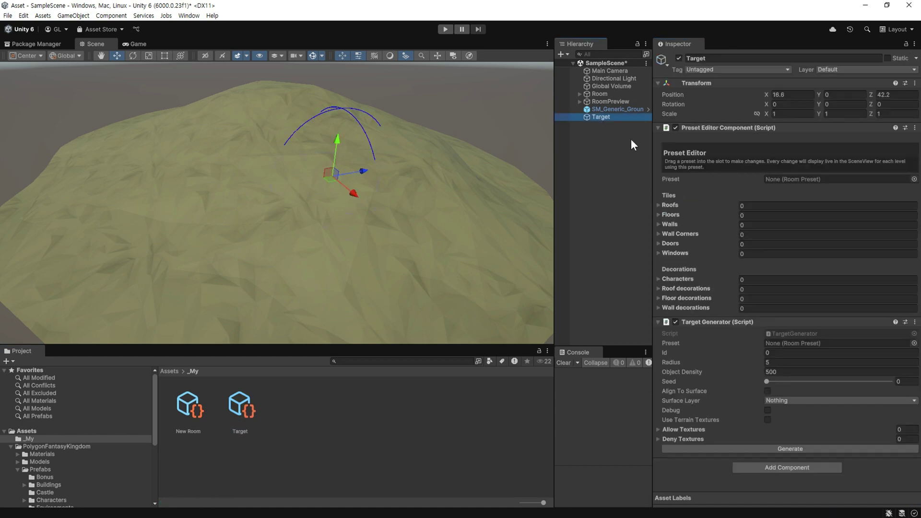
{"action": "left_click_drag", "start_coordinate": [265, 408], "coordinate": [815, 179]}
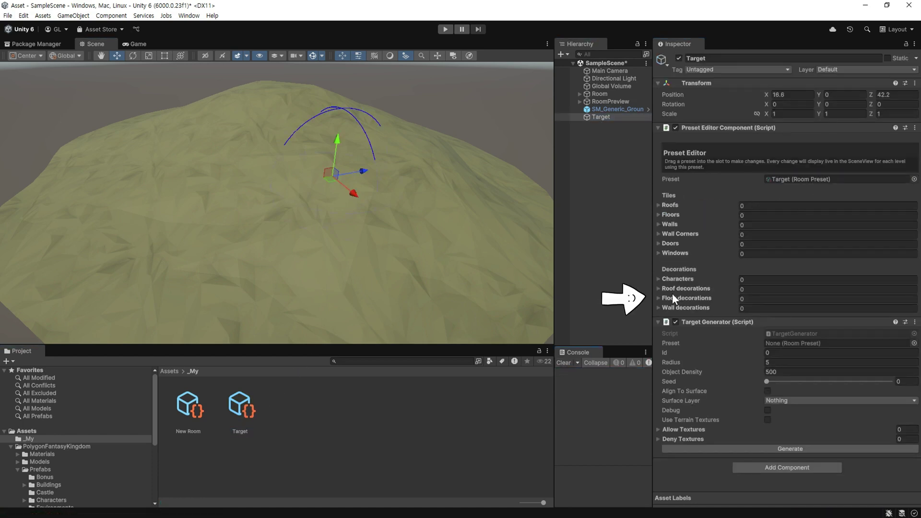
{"action": "left_click", "coordinate": [661, 298]}
{"action": "scroll", "coordinate": [708, 257], "scroll_direction": "down", "scroll_amount": 1}
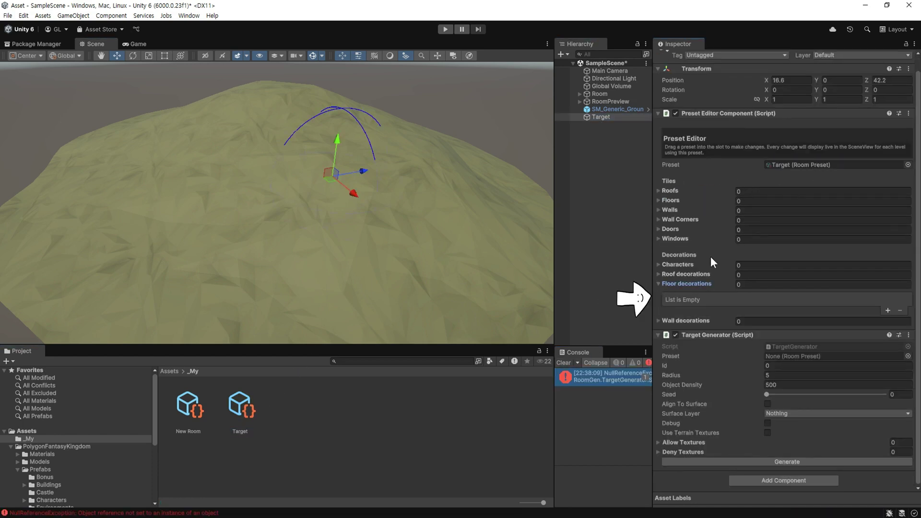
- Add the SM_Generic_Tree_01, 02 and 04 prefabs as floor decorations
{"action": "left_click", "coordinate": [886, 311]}
{"action": "scroll", "coordinate": [58, 464], "scroll_direction": "down", "scroll_amount": 2}
{"action": "scroll", "coordinate": [57, 464], "scroll_direction": "down", "scroll_amount": 1}
{"action": "left_click", "coordinate": [47, 437]}
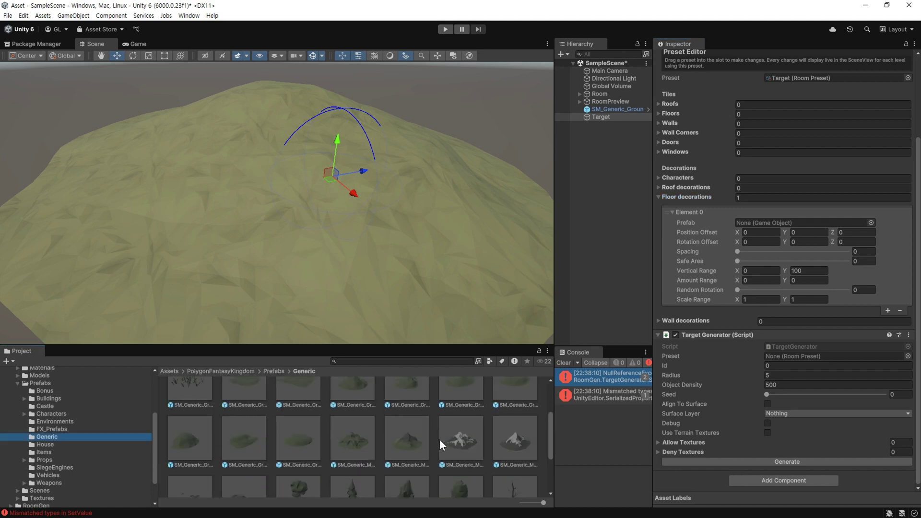
{"action": "left_click_drag", "start_coordinate": [439, 439], "coordinate": [789, 223]}
- Widen the tree scatter radius to 12.62, viewing the hill from above
{"action": "scroll", "coordinate": [786, 240], "scroll_direction": "down", "scroll_amount": 3}
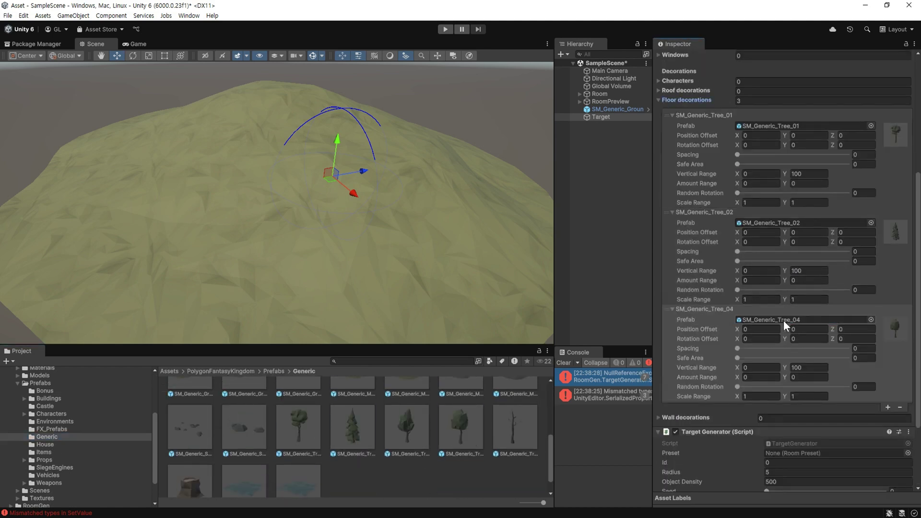
{"action": "scroll", "coordinate": [220, 416], "scroll_direction": "down", "scroll_amount": 1}
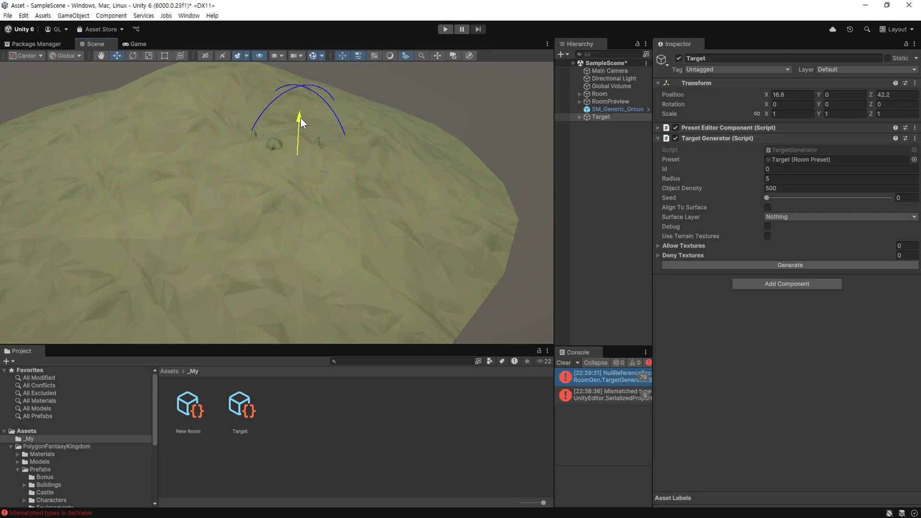
{"action": "left_click_drag", "start_coordinate": [301, 85], "coordinate": [354, 201], "text": "alt"}
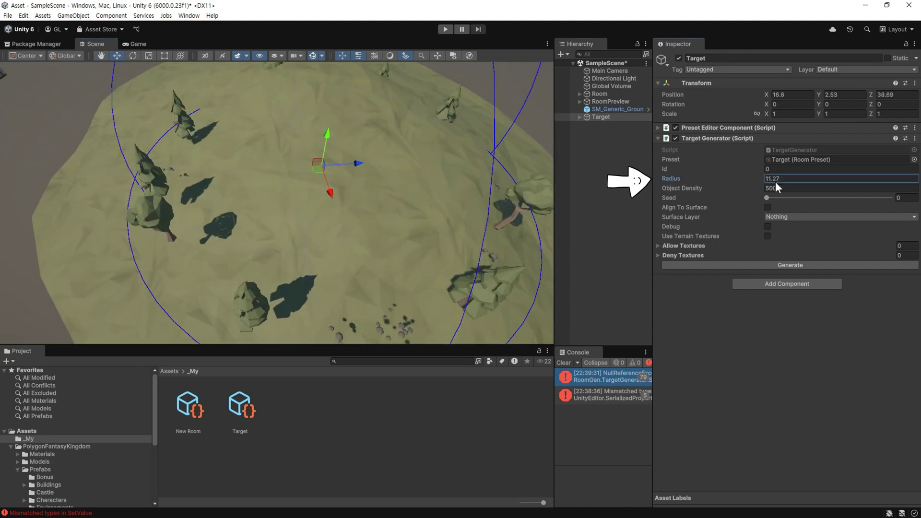
{"action": "mouse_move", "coordinate": [354, 201]}
{"action": "left_mouse_down", "text": "alt"}
{"action": "mouse_move", "coordinate": [398, 211]}
{"action": "mouse_move", "coordinate": [207, 142]}
{"action": "mouse_move", "coordinate": [338, 221]}
{"action": "left_mouse_up", "text": "alt"}
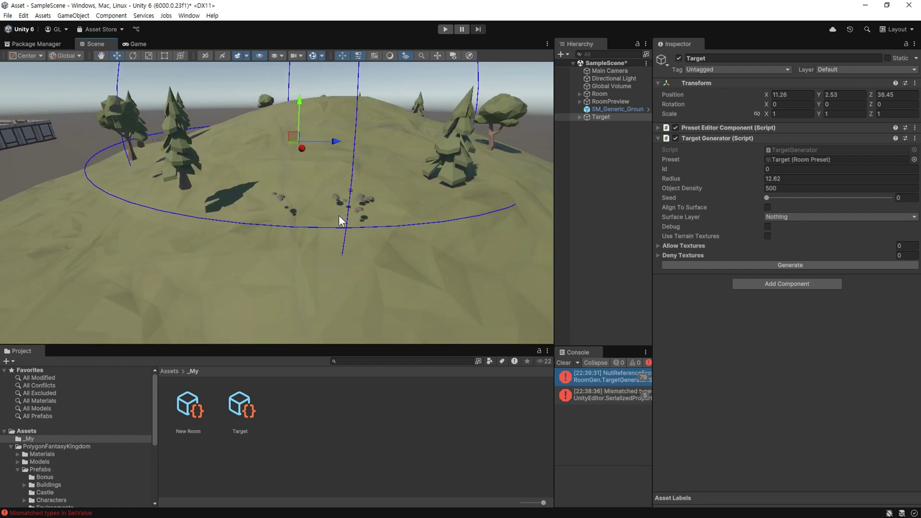
- Align scattered objects to the Default-layer surface and turn on debug placement markers
{"action": "left_click", "coordinate": [768, 207]}
{"action": "left_click", "coordinate": [780, 217]}
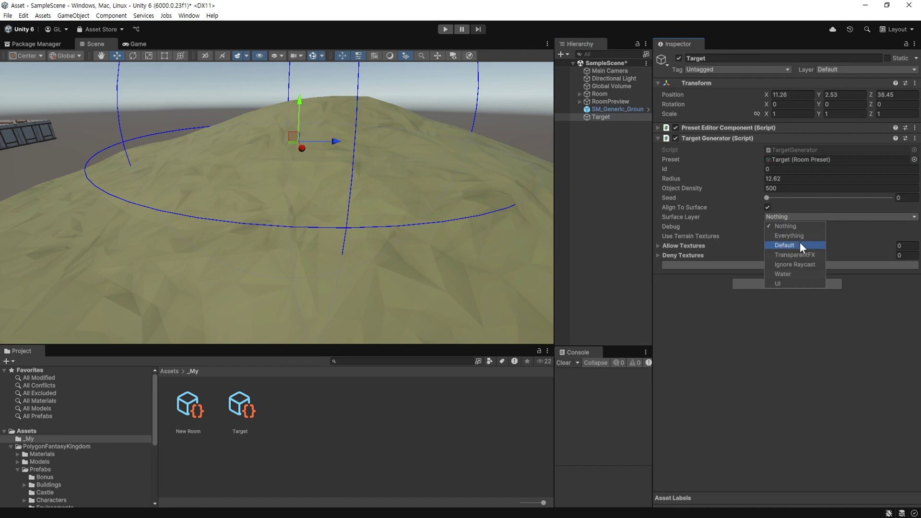
{"action": "left_click", "coordinate": [799, 244]}
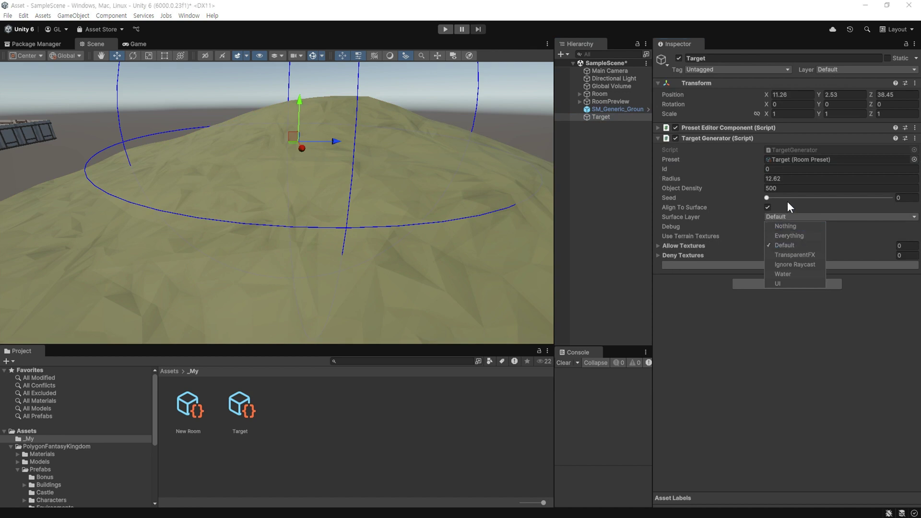
{"action": "left_click", "coordinate": [768, 197]}
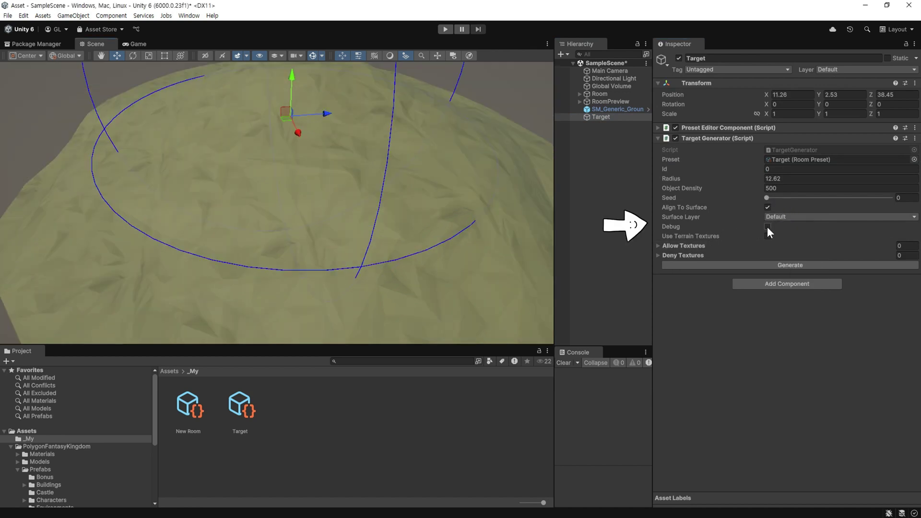
{"action": "left_click", "coordinate": [768, 226]}
- Set Object Density to 700 and Radius to 14, then turn Debug off to show trees
{"action": "scroll", "coordinate": [345, 236], "scroll_direction": "down", "scroll_amount": 5}
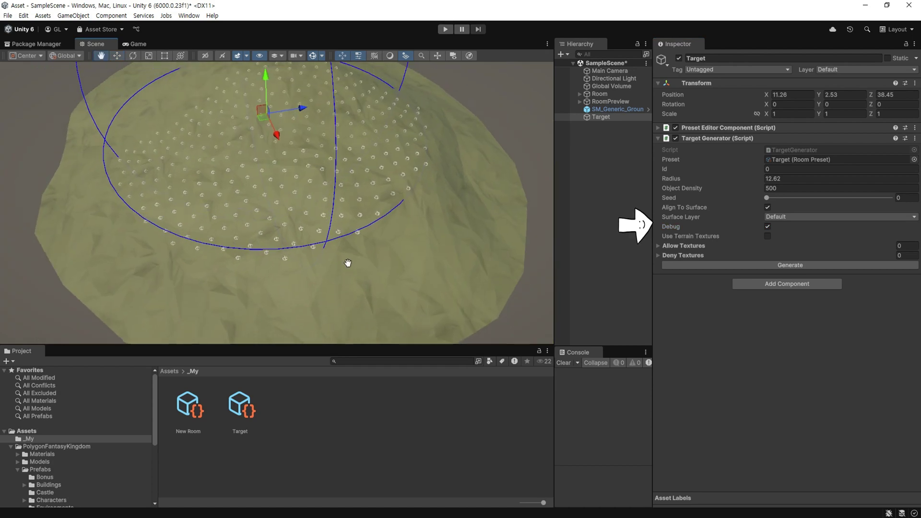
{"action": "left_click_drag", "start_coordinate": [345, 240], "coordinate": [493, 245], "text": "alt"}
{"action": "mouse_move", "coordinate": [700, 191]}
{"action": "left_mouse_down"}
{"action": "mouse_move", "coordinate": [42, 198]}
{"action": "mouse_move", "coordinate": [770, 188]}
{"action": "left_mouse_up"}
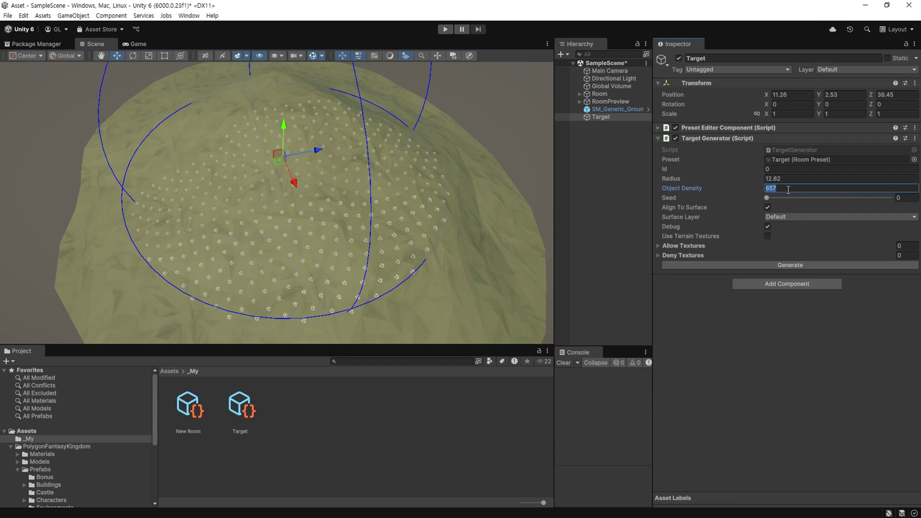
{"action": "type", "text": "00"}
{"action": "left_click_drag", "start_coordinate": [678, 179], "coordinate": [767, 227]}
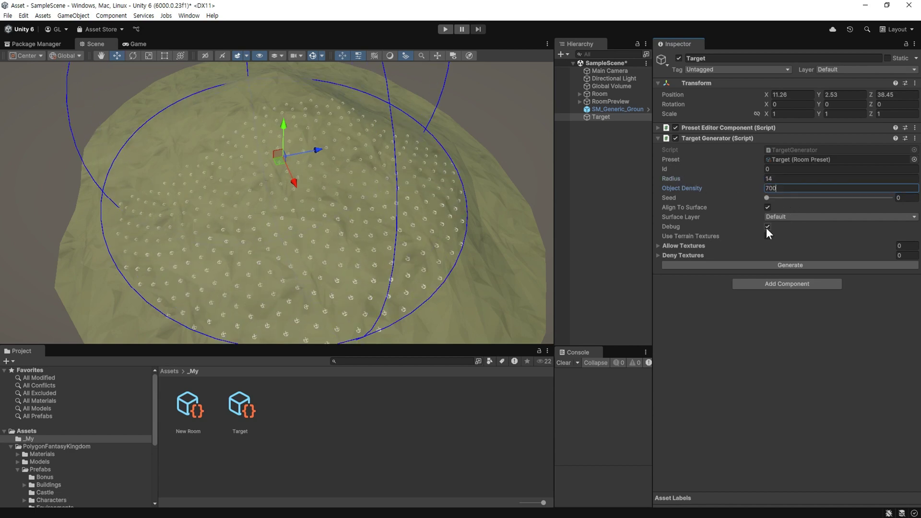
{"action": "left_click", "coordinate": [767, 226]}
{"action": "scroll", "coordinate": [387, 263], "scroll_direction": "down", "scroll_amount": 3}
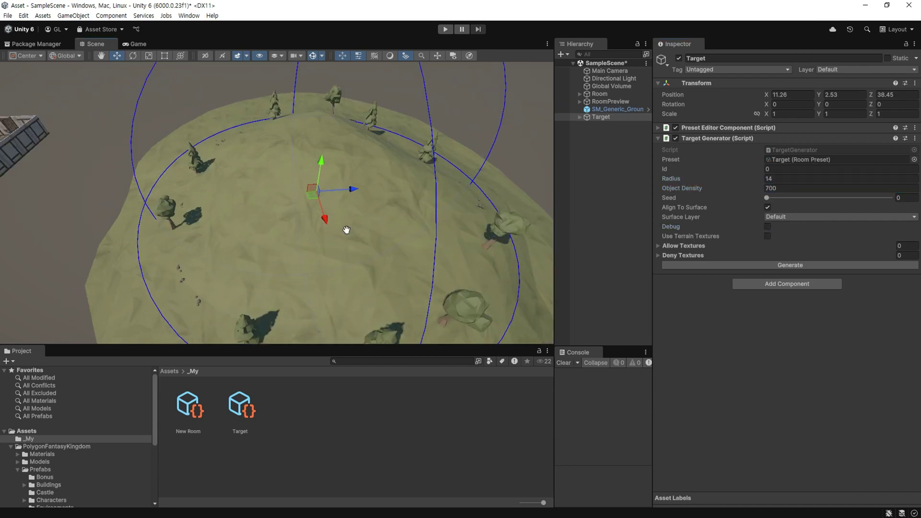
{"action": "mouse_move", "coordinate": [347, 233]}
{"action": "left_mouse_down", "text": "alt"}
{"action": "mouse_move", "coordinate": [318, 221]}
{"action": "mouse_move", "coordinate": [336, 268]}
{"action": "left_mouse_up", "text": "alt"}
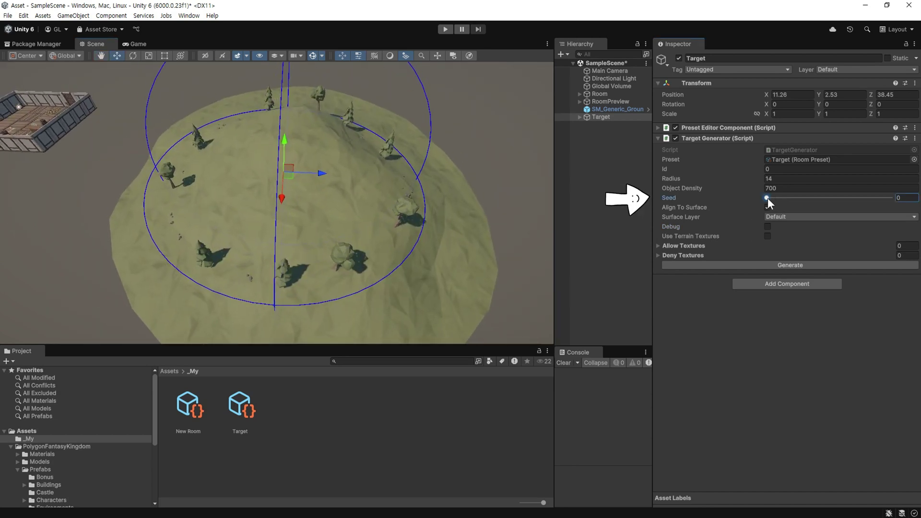
- Reshuffle the scatter with seed 51518 and let Small_Rocks_02 scale up to 5
{"action": "left_click_drag", "start_coordinate": [768, 198], "coordinate": [808, 203]}
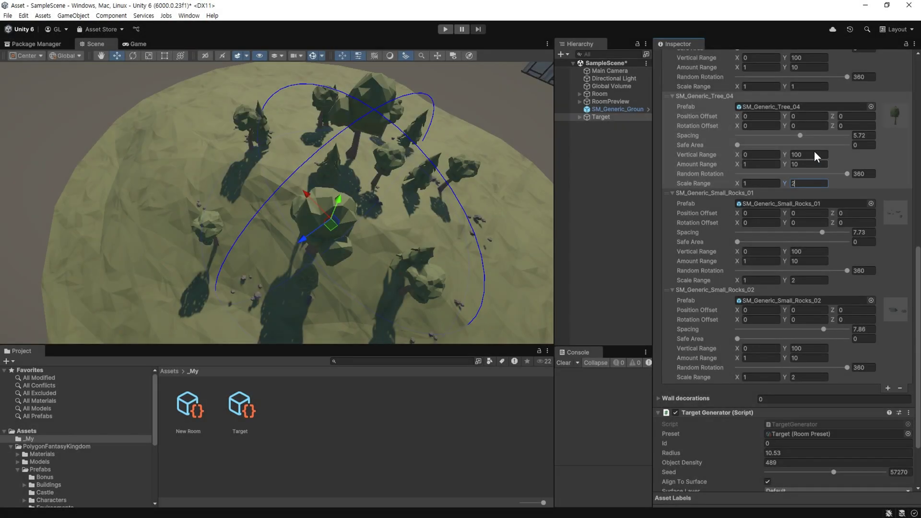
{"action": "scroll", "coordinate": [799, 118], "scroll_direction": "up", "scroll_amount": 2}
{"action": "scroll", "coordinate": [822, 103], "scroll_direction": "up", "scroll_amount": 1}
{"action": "scroll", "coordinate": [825, 148], "scroll_direction": "up", "scroll_amount": 2}
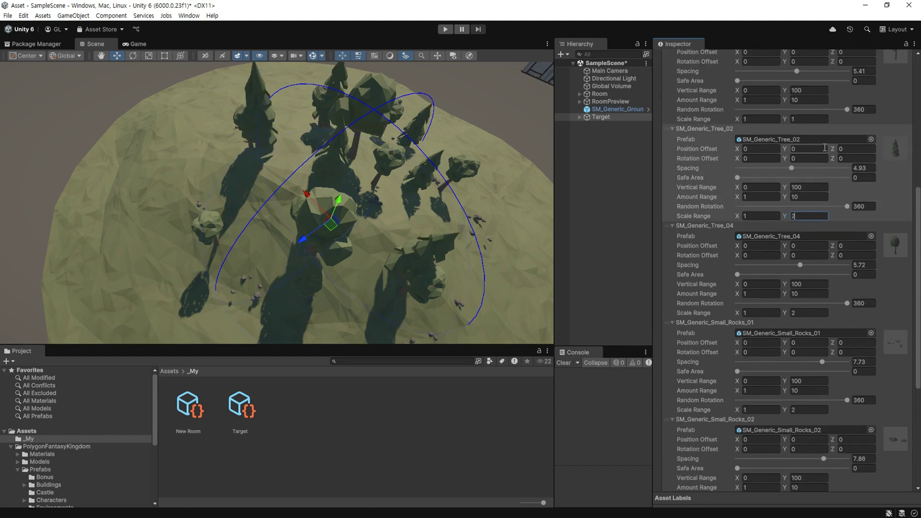
{"action": "scroll", "coordinate": [821, 151], "scroll_direction": "up", "scroll_amount": 4}
{"action": "scroll", "coordinate": [815, 173], "scroll_direction": "down", "scroll_amount": 4}
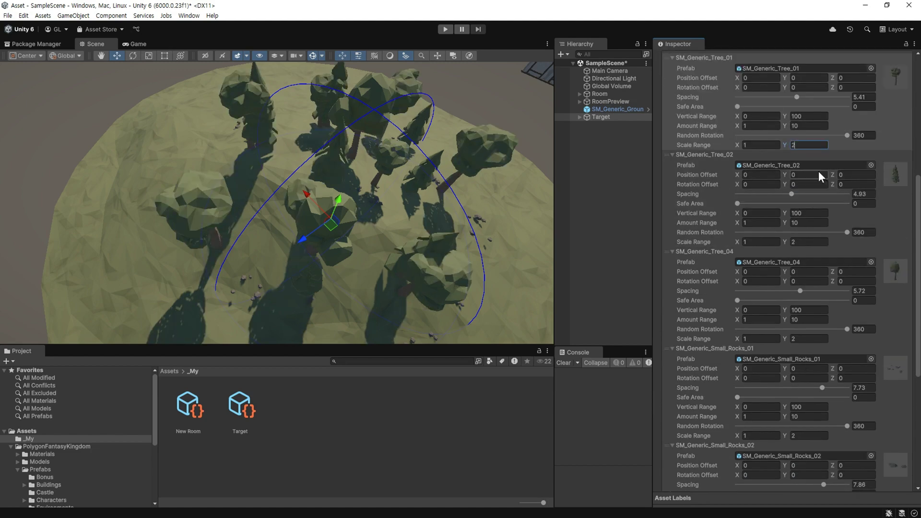
{"action": "scroll", "coordinate": [818, 171], "scroll_direction": "down", "scroll_amount": 4}
{"action": "scroll", "coordinate": [822, 181], "scroll_direction": "down", "scroll_amount": 4}
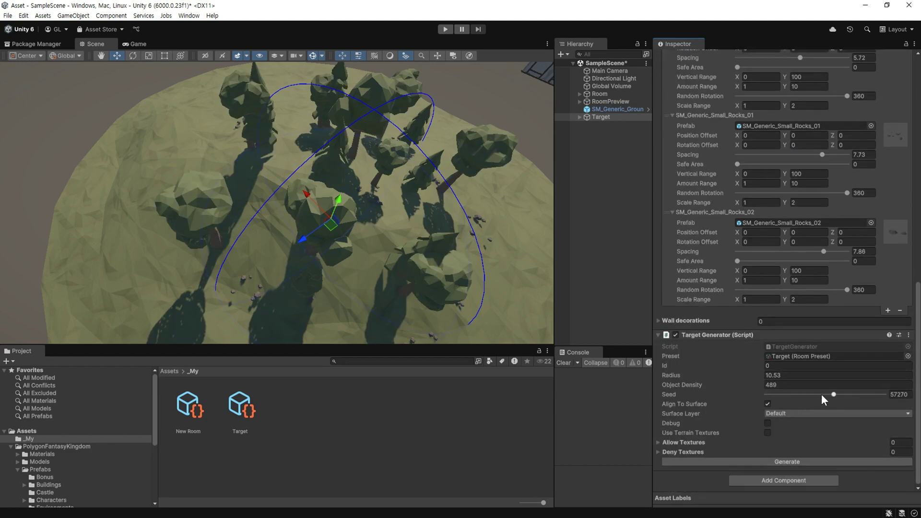
{"action": "left_click_drag", "start_coordinate": [823, 395], "coordinate": [810, 395]}
{"action": "mouse_move", "coordinate": [512, 308]}
{"action": "left_mouse_down", "text": "alt"}
{"action": "mouse_move", "coordinate": [473, 272]}
{"action": "mouse_move", "coordinate": [442, 293]}
{"action": "left_mouse_up", "text": "alt"}
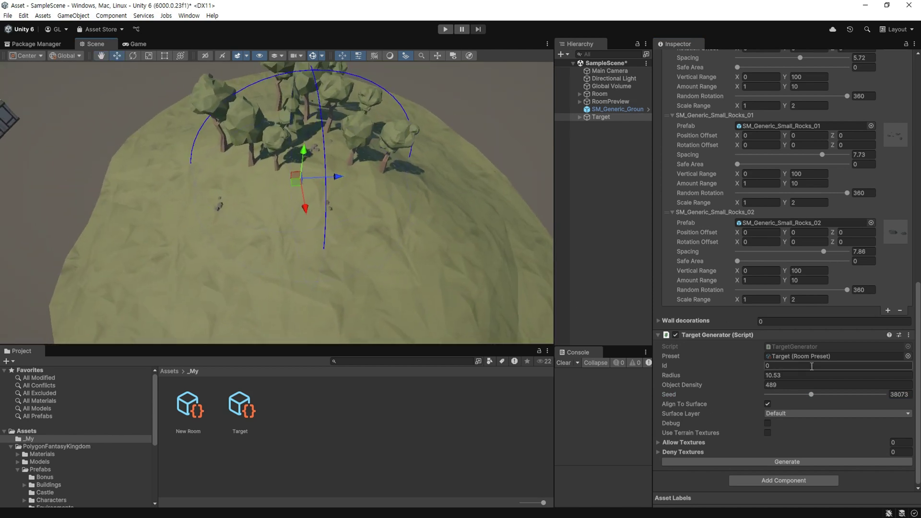
{"action": "left_click", "coordinate": [807, 297]}
{"action": "type", "text": "5"}
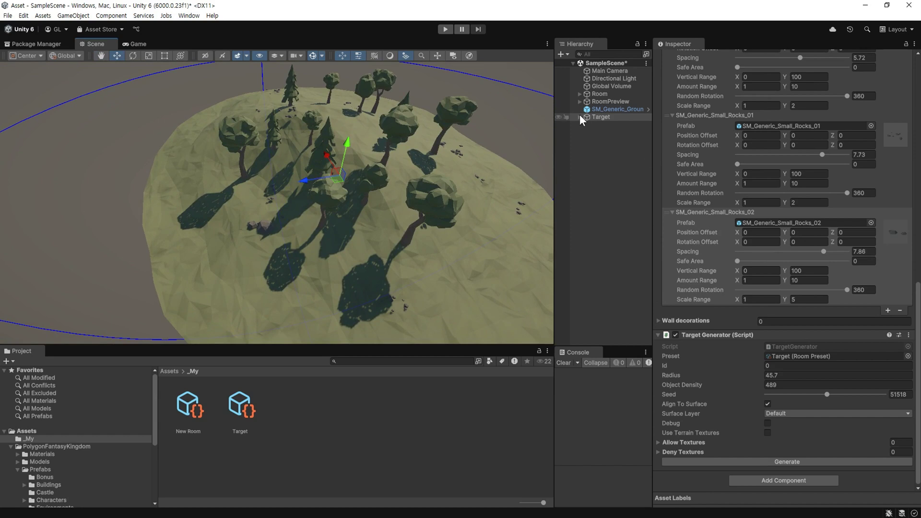
- Move all 27 generated trees and rocks from Target under SM_Generic_Ground_05
{"action": "left_click", "coordinate": [580, 118]}
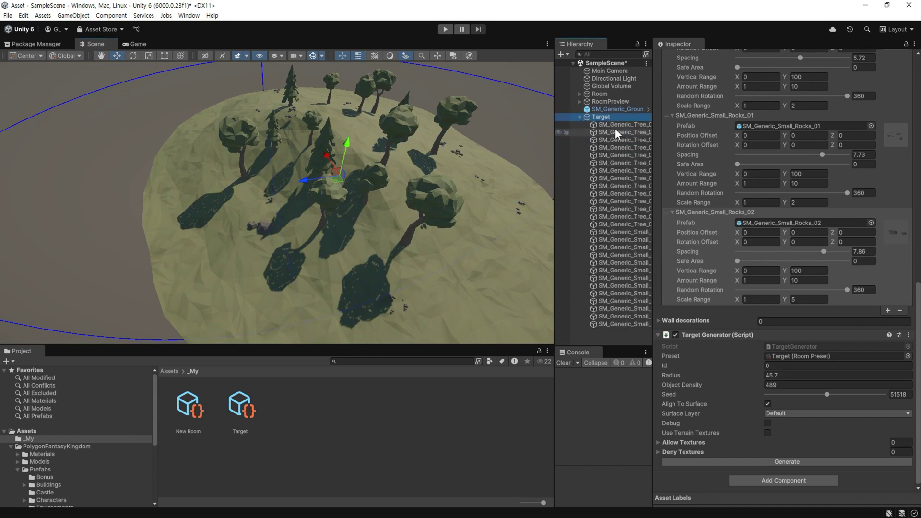
{"action": "left_click", "coordinate": [615, 125]}
{"action": "left_click", "coordinate": [621, 323], "text": "shift"}
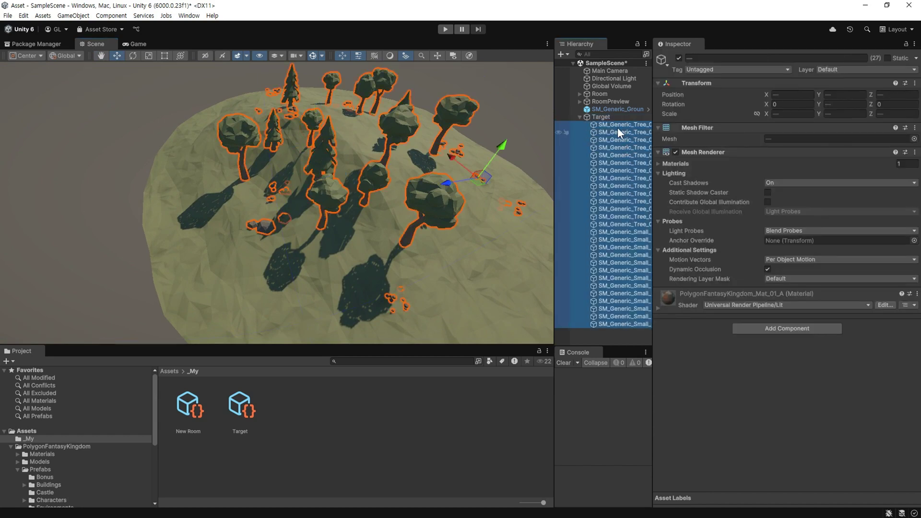
{"action": "left_click_drag", "start_coordinate": [611, 124], "coordinate": [610, 108]}
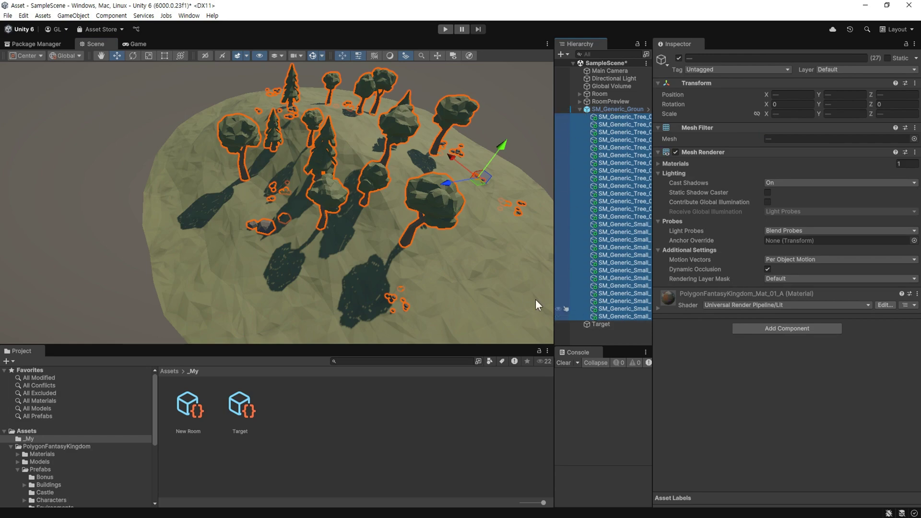
- Nudge SM_Generic_Ground_05 to X 7.11, Z 38.95
{"action": "left_click_drag", "start_coordinate": [504, 283], "coordinate": [425, 218], "text": "alt"}
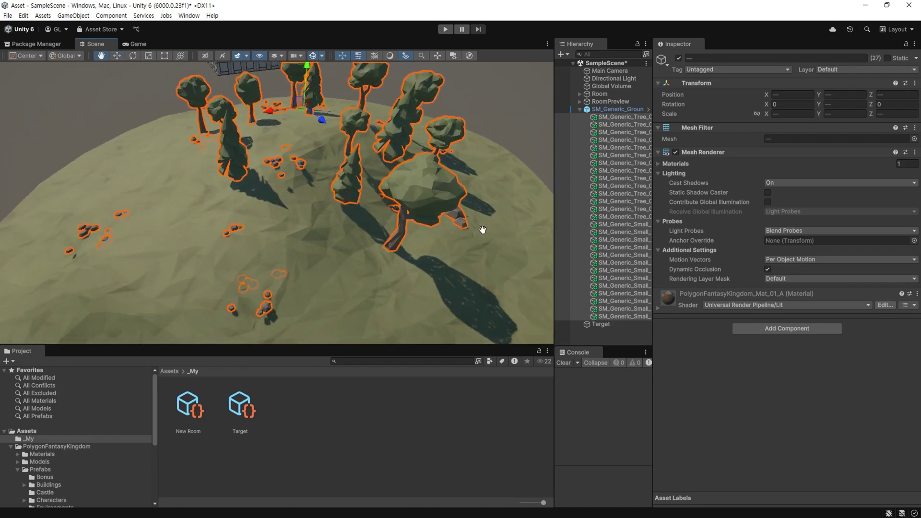
{"action": "left_click_drag", "start_coordinate": [425, 219], "coordinate": [596, 120], "text": "alt"}
{"action": "double_click", "coordinate": [600, 109]}
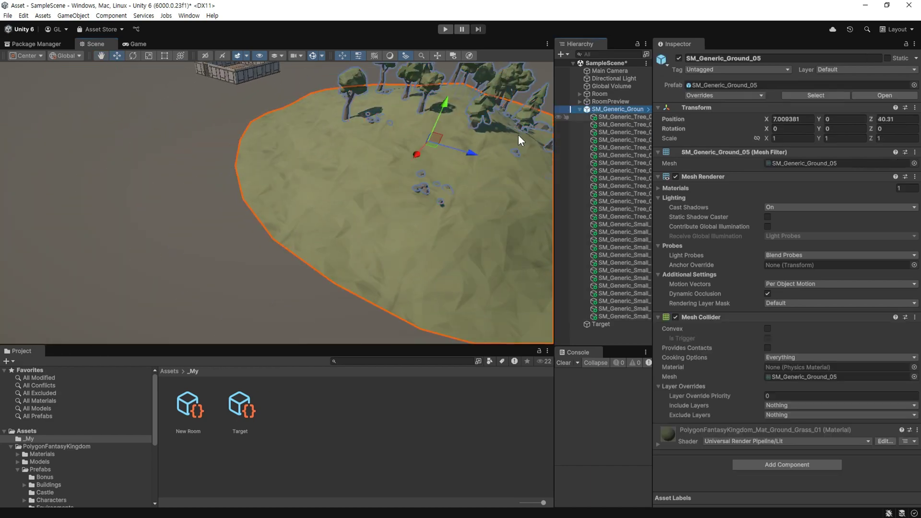
{"action": "mouse_move", "coordinate": [304, 131]}
{"action": "left_mouse_down"}
{"action": "mouse_move", "coordinate": [318, 176]}
{"action": "mouse_move", "coordinate": [445, 222]}
{"action": "mouse_move", "coordinate": [336, 209]}
{"action": "left_mouse_up"}
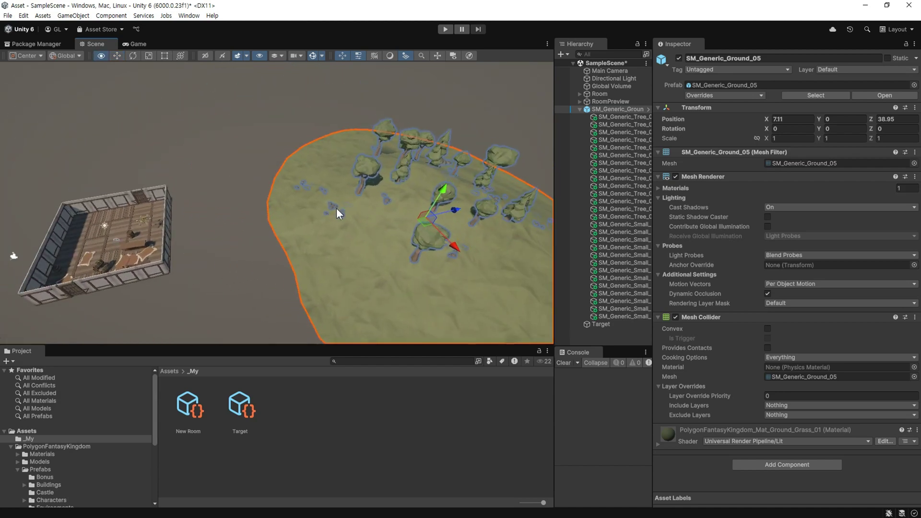